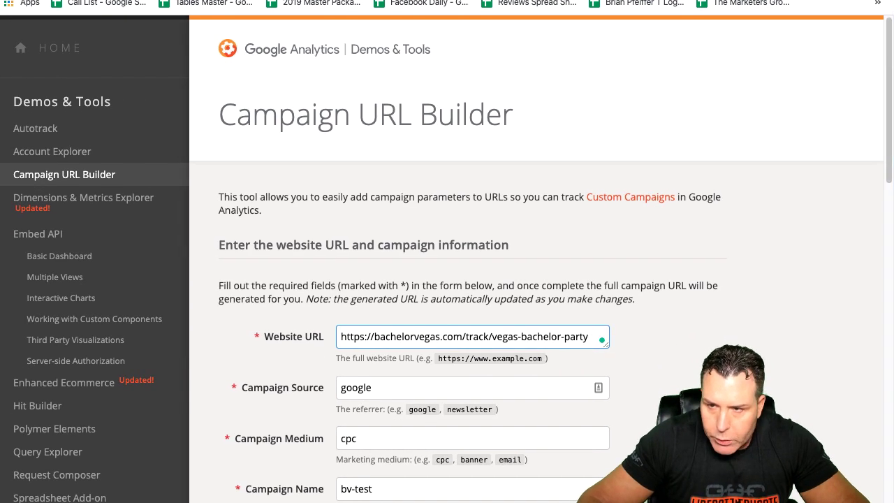
# Review the campaign parameters for the vegas-bachelor-party page and copy the full generated campaign URL.
pyautogui.scroll(-3, 498, 343)
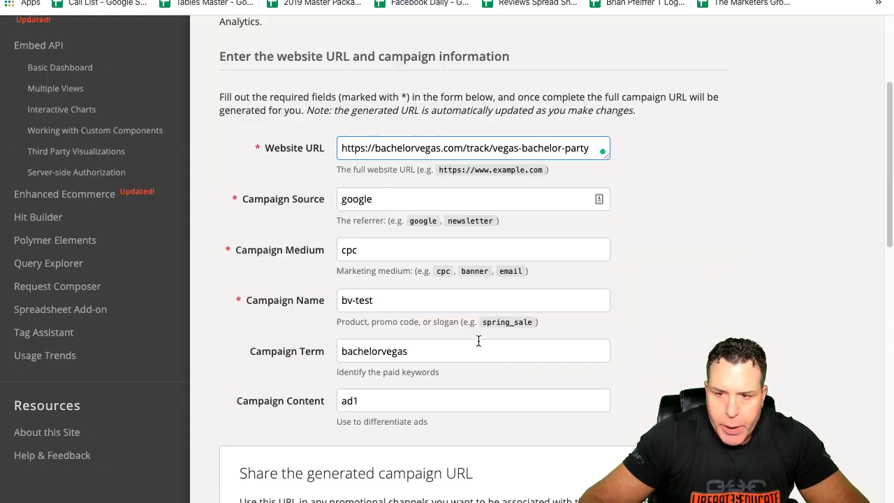
pyautogui.scroll(-3, 483, 319)
pyautogui.scroll(5, 482, 319)
pyautogui.scroll(-3, 480, 317)
pyautogui.scroll(-4, 481, 318)
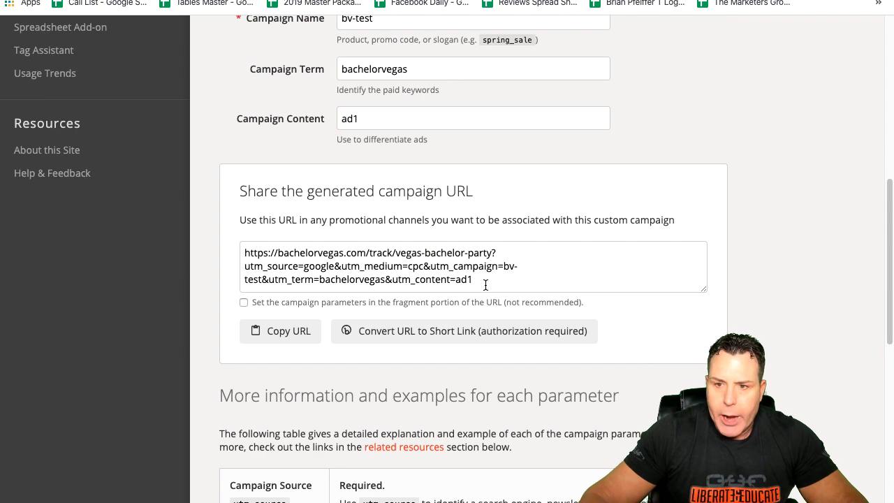
pyautogui.moveTo(485, 285); pyautogui.dragTo(236, 254)
pyautogui.rightClick(316, 248)
pyautogui.click(341, 278)
# Open an incognito window and paste the copied campaign URL into the address of a new tab.
pyautogui.press('super+shift+n')
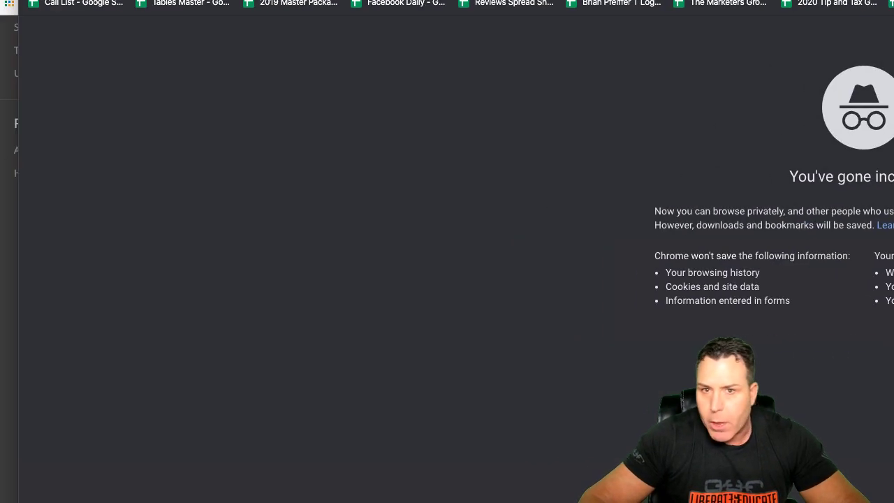
pyautogui.press('super+v')
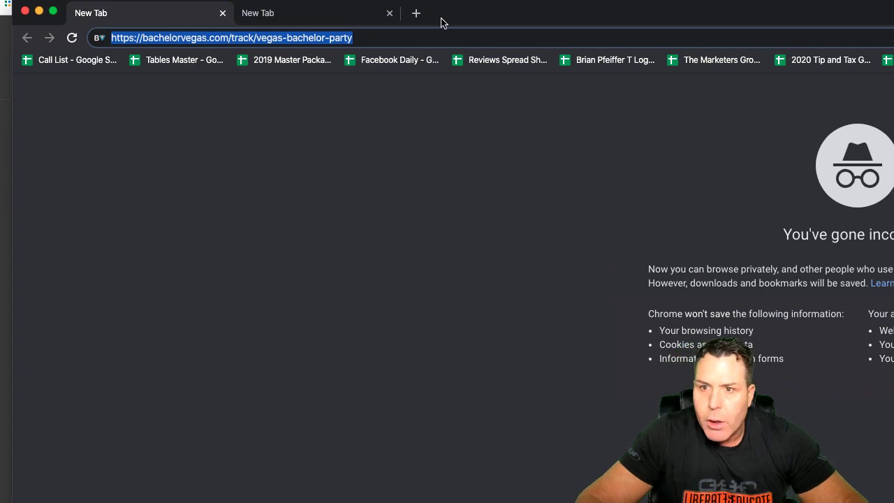
pyautogui.click(416, 12)
pyautogui.rightClick(174, 35)
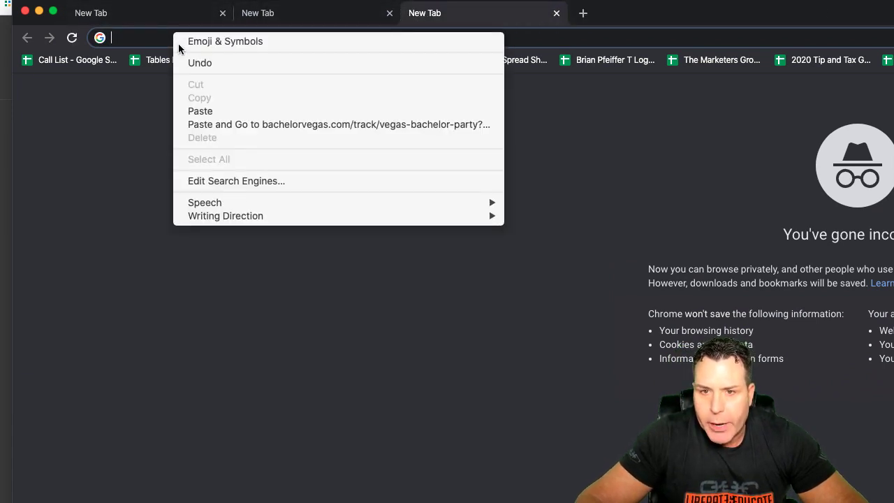
pyautogui.click(199, 111)
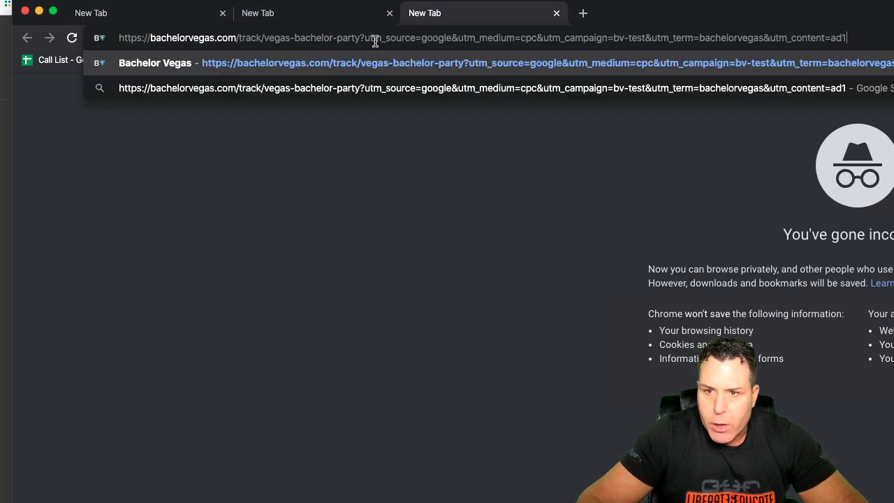
# Highlight the UTM parameters in the pasted address and load the campaign URL in the incognito tab.
pyautogui.moveTo(360, 38); pyautogui.dragTo(549, 56)
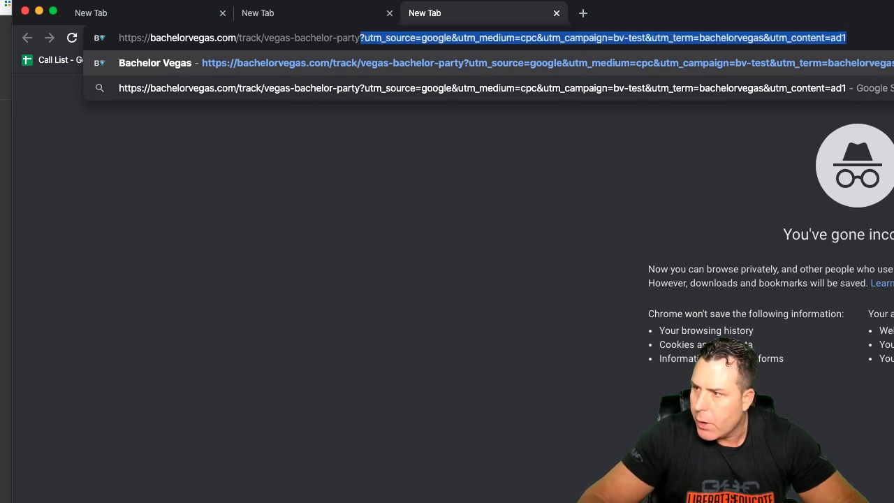
pyautogui.press('Escape')
pyautogui.moveTo(893, 26); pyautogui.dragTo(893, 19)
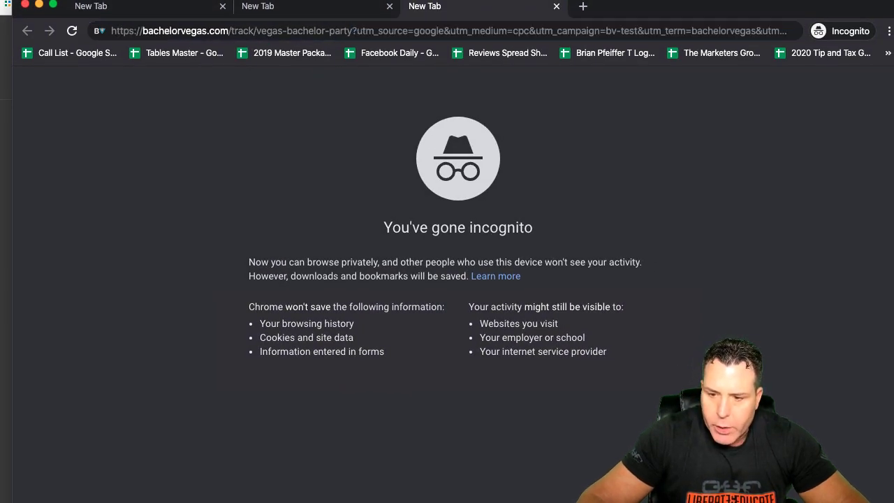
pyautogui.moveTo(787, 7)
pyautogui.mouseDown()
pyautogui.moveTo(806, 70)
pyautogui.moveTo(810, 8)
pyautogui.moveTo(774, 7)
pyautogui.mouseUp()
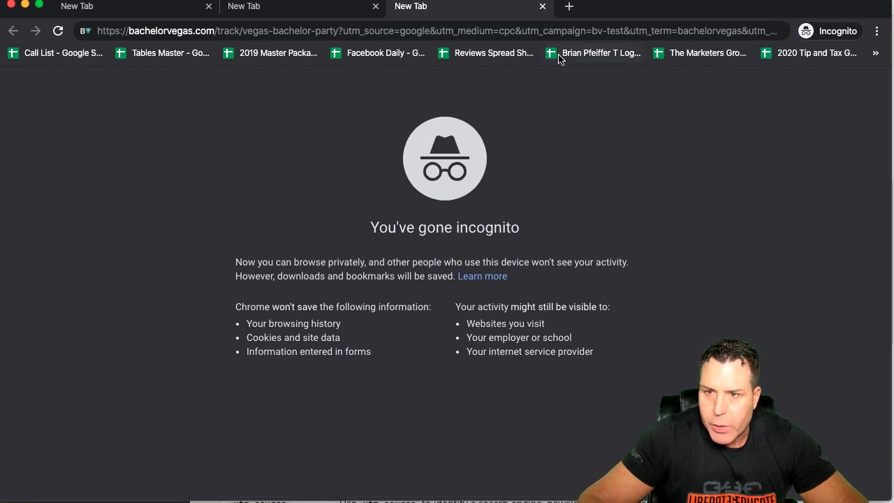
pyautogui.click(461, 28)
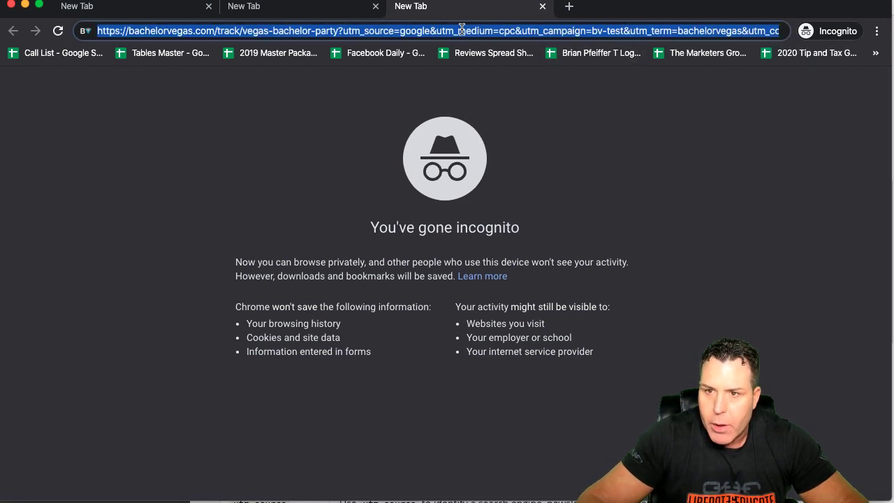
pyautogui.press('Return')
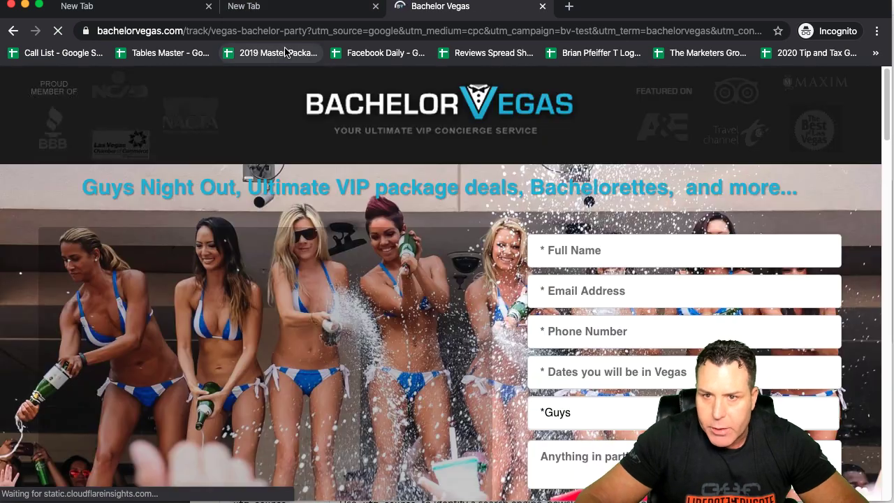
# Examine the Bachelor Vegas landing page down to its footer and the UTM parameters in its address.
pyautogui.moveTo(307, 31); pyautogui.dragTo(648, 31)
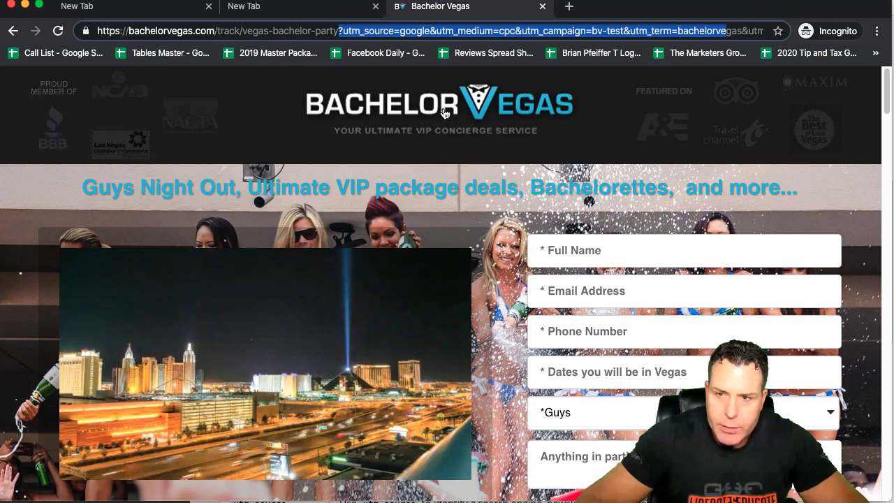
pyautogui.scroll(-3, 464, 140)
pyautogui.scroll(-20, 470, 145)
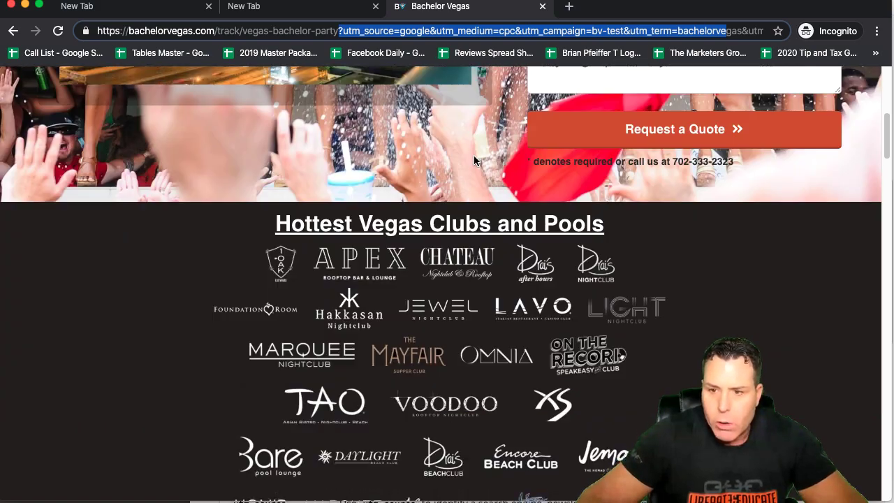
pyautogui.scroll(-4, 468, 209)
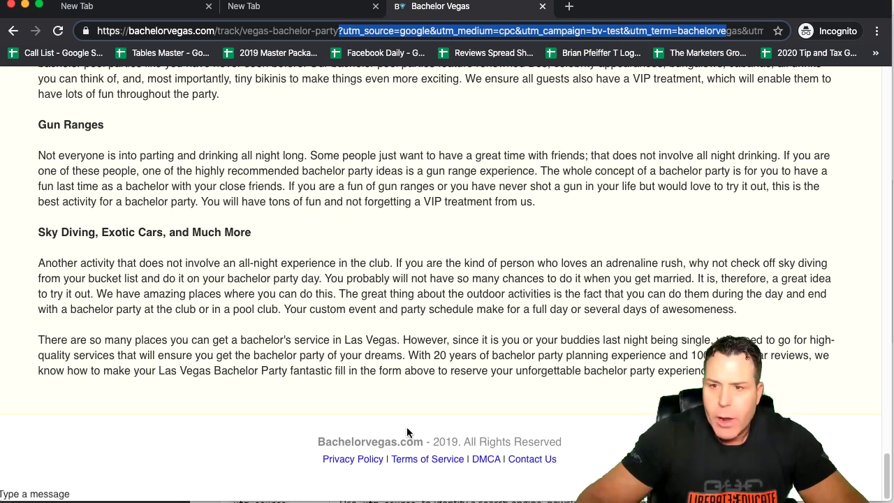
pyautogui.scroll(15, 406, 349)
pyautogui.scroll(10, 345, 200)
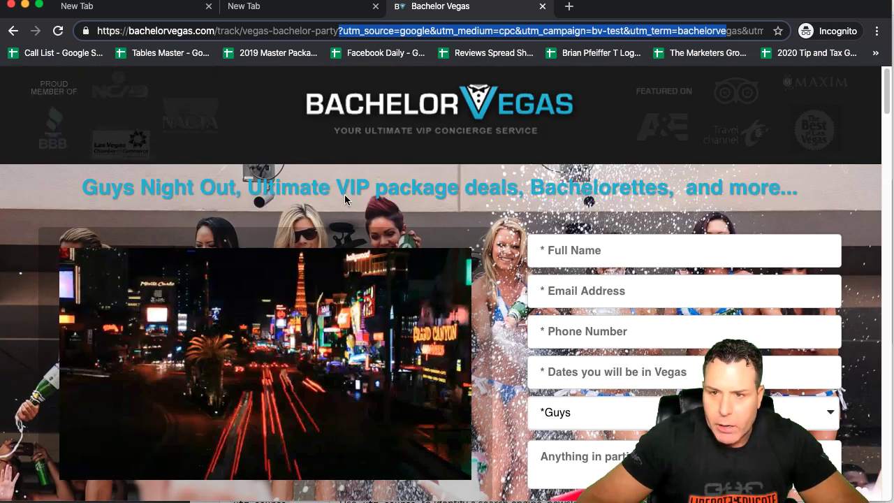
pyautogui.moveTo(340, 30); pyautogui.dragTo(618, 49)
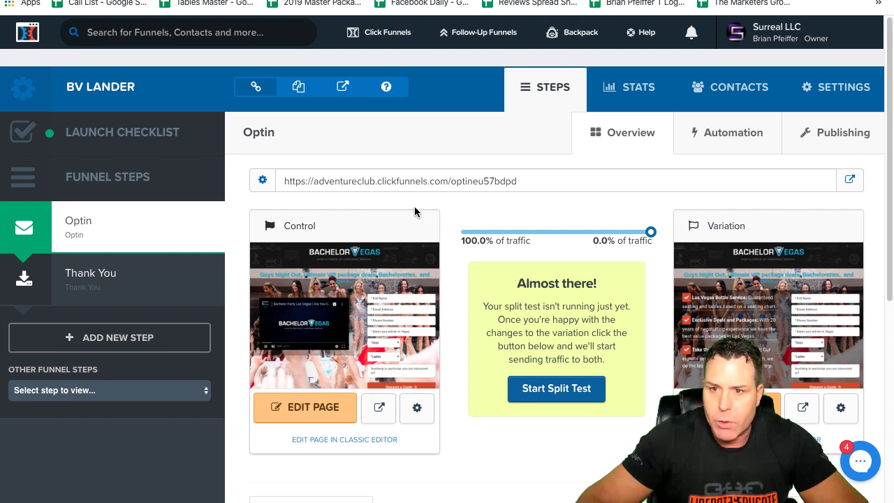
# View the BV Lander funnel's stats in ClickFunnels and glance back at the generated campaign URL.
pyautogui.click(641, 89)
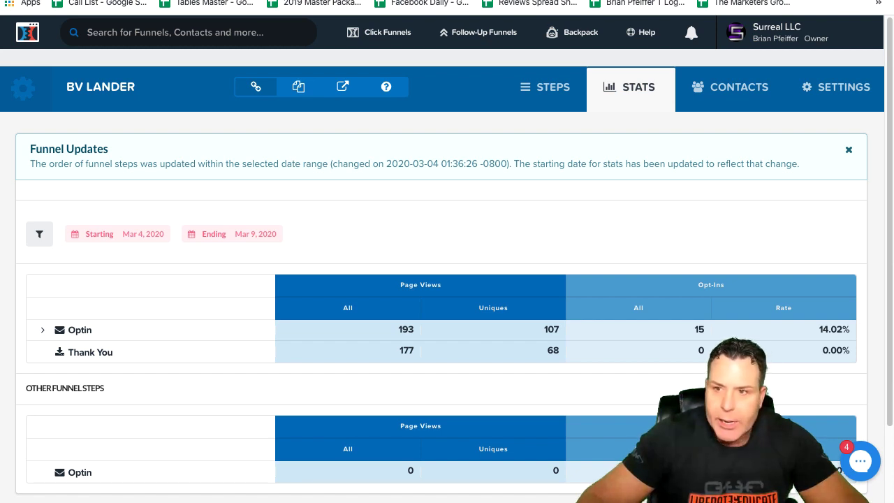
pyautogui.hotkey('ctrl', 'Tab')
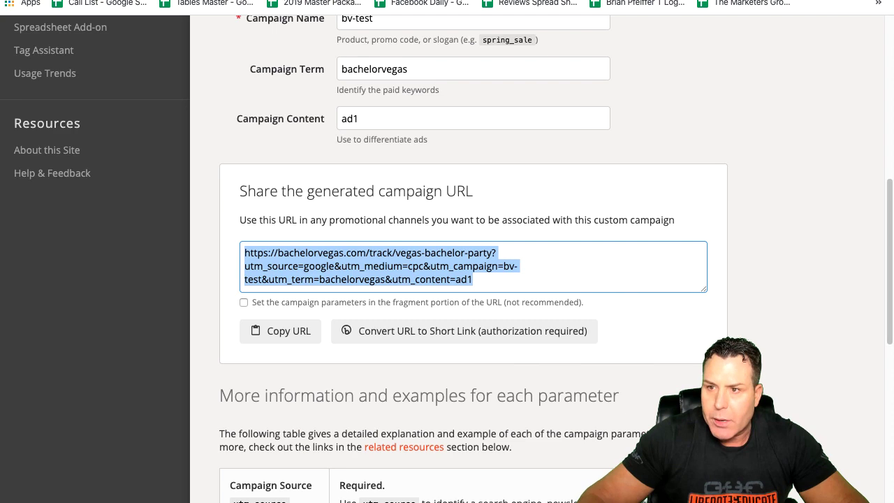
pyautogui.hotkey('ctrl', 'shift', 'Tab')
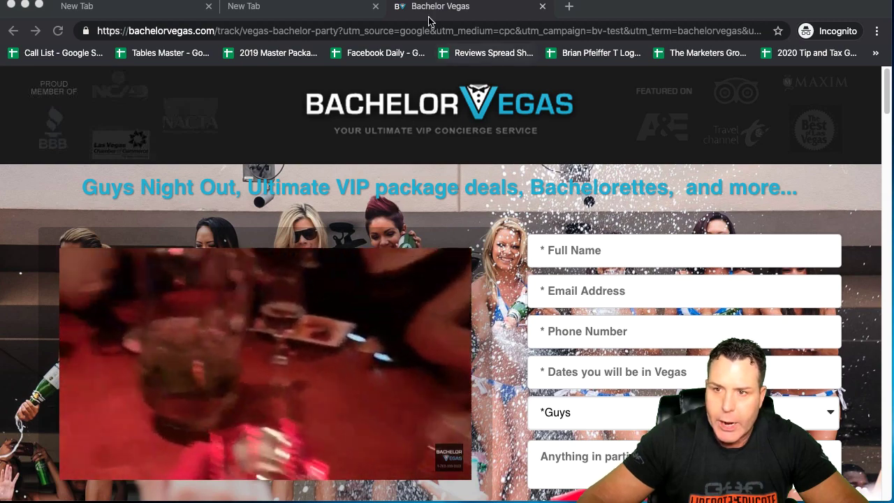
# Highlight the whole UTM parameter string in the landing page's address, from the question mark to utm_content=ad1.
pyautogui.click(395, 30)
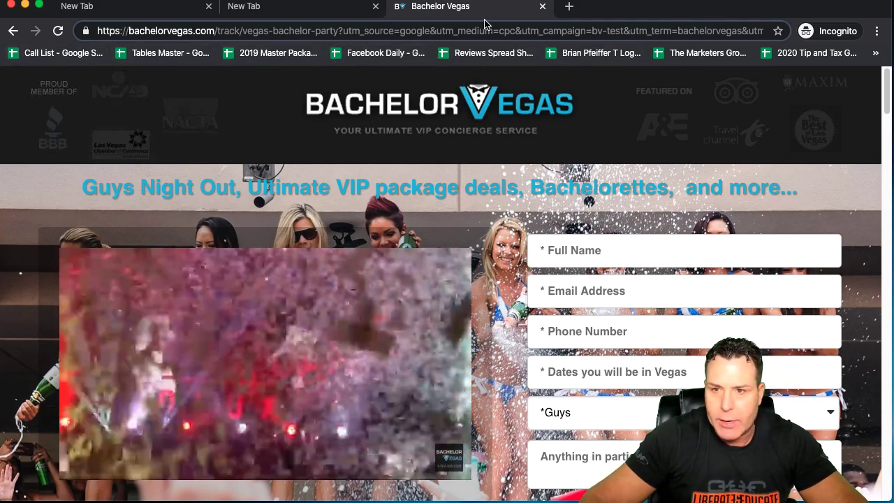
pyautogui.moveTo(497, 31); pyautogui.dragTo(773, 35)
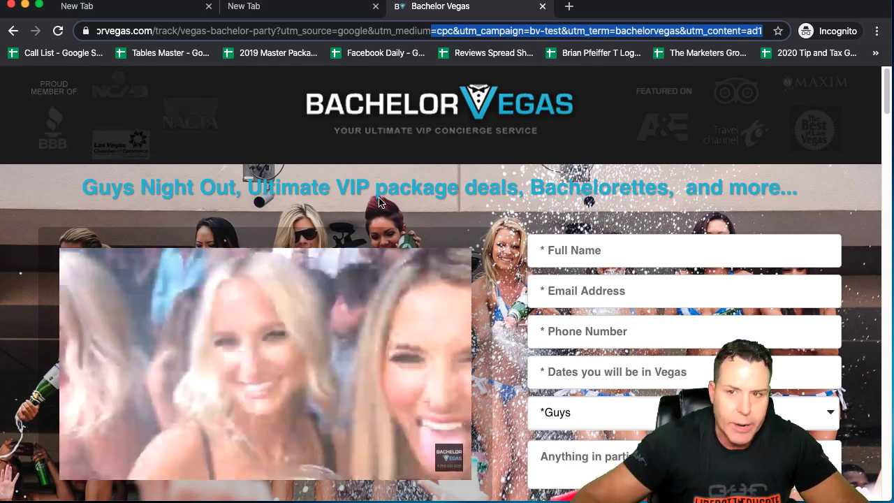
pyautogui.click(316, 31)
pyautogui.moveTo(277, 31); pyautogui.dragTo(433, 44)
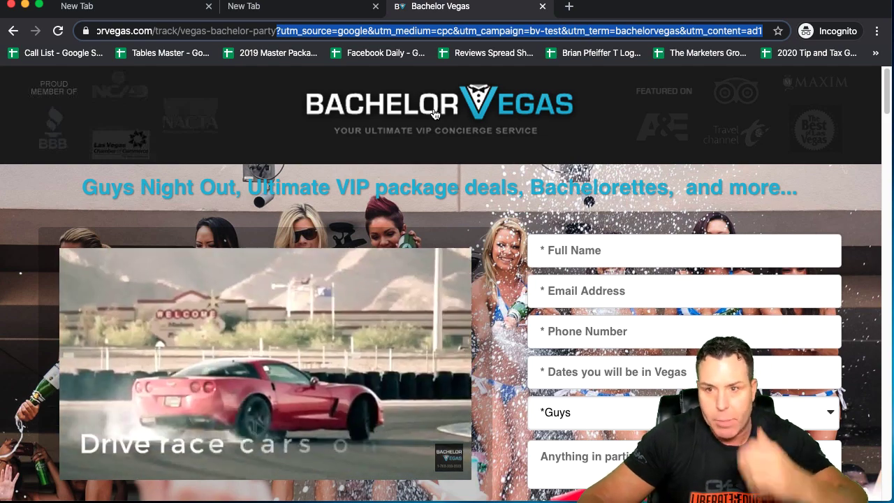
# Follow the landing page's logo to the homepage, check its address for the UTM parameters, and return to the landing page.
pyautogui.click(433, 114)
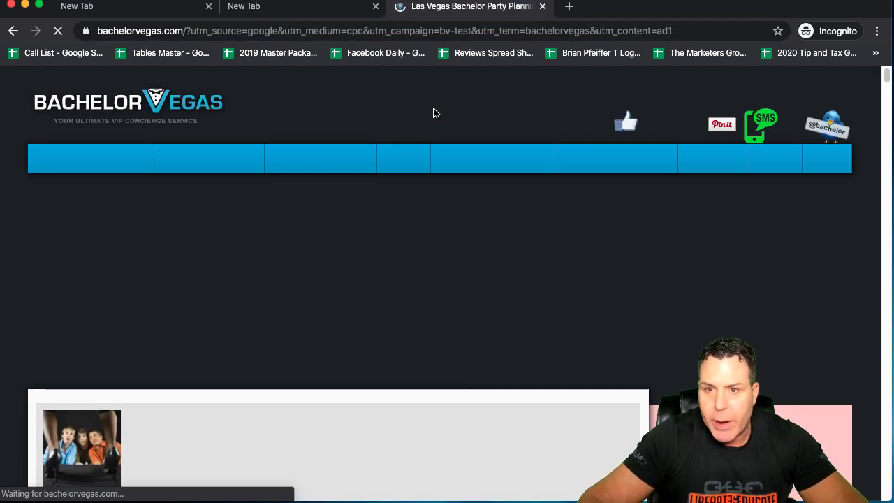
pyautogui.moveTo(347, 164)
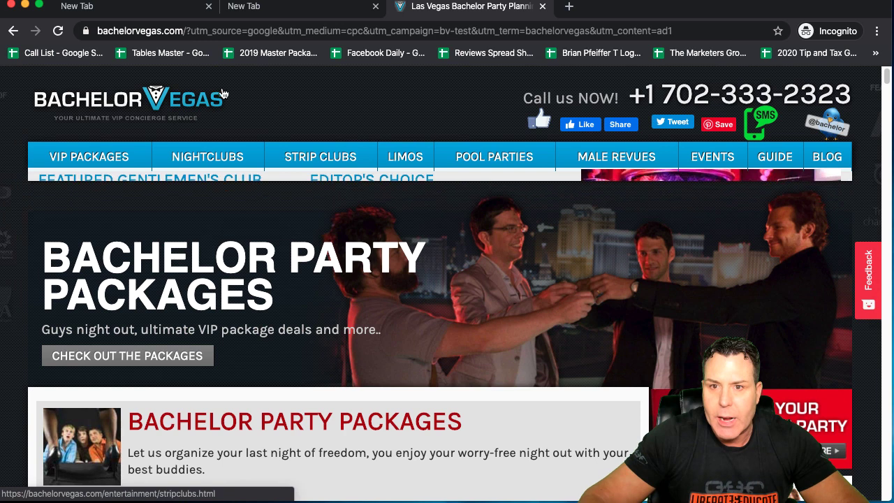
pyautogui.moveTo(186, 31); pyautogui.dragTo(673, 30)
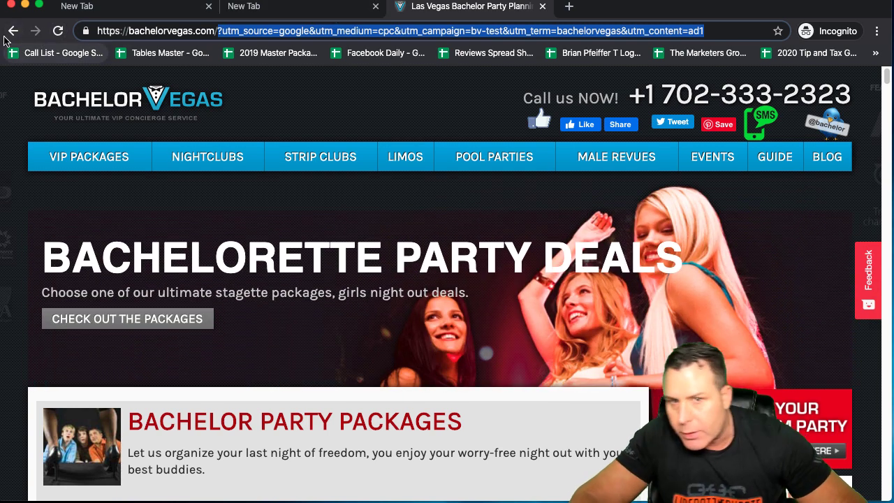
pyautogui.click(14, 32)
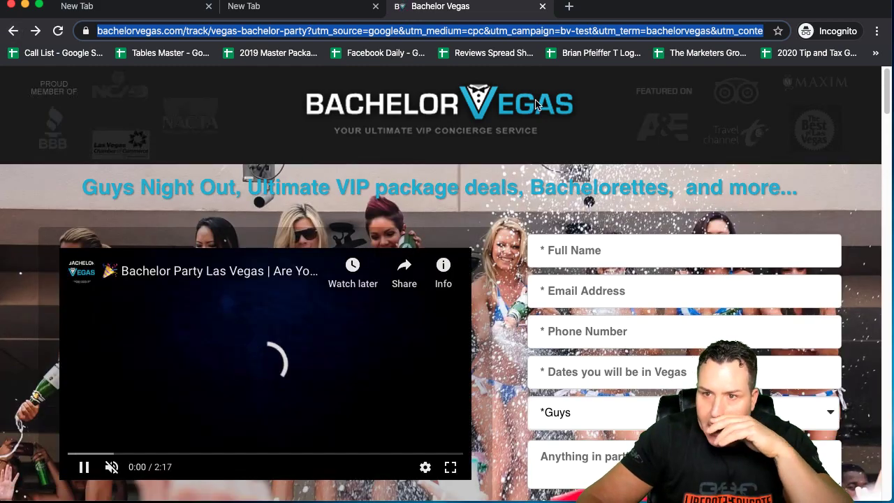
# Open the Terms of Service link in the footer, check its address for the UTM parameters, and return to the landing page.
pyautogui.scroll(-15, 508, 345)
pyautogui.scroll(-20, 508, 345)
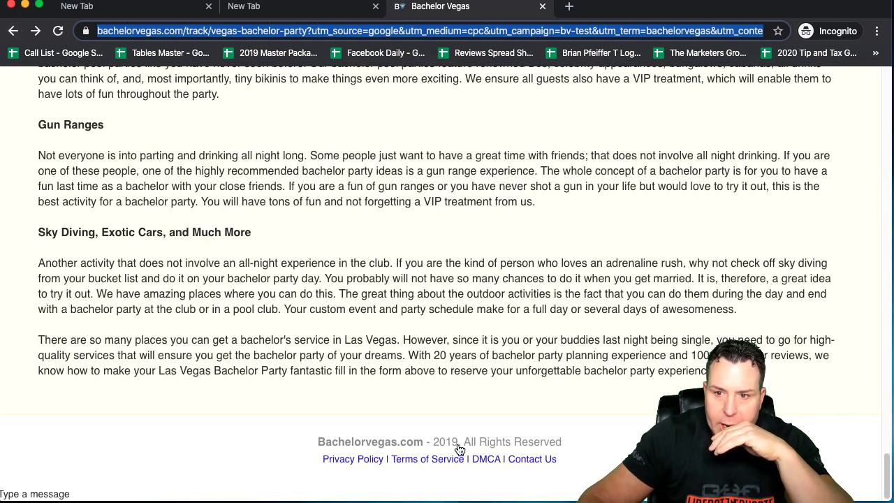
pyautogui.click(429, 459)
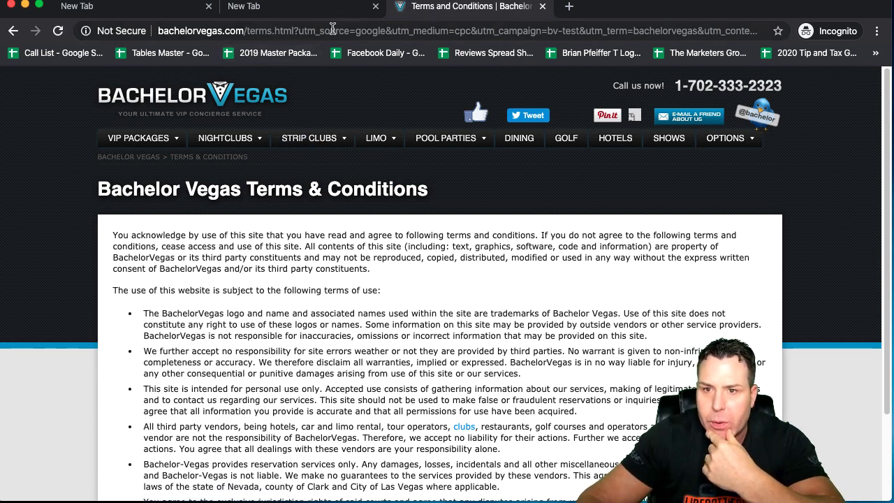
pyautogui.moveTo(301, 30); pyautogui.dragTo(612, 40)
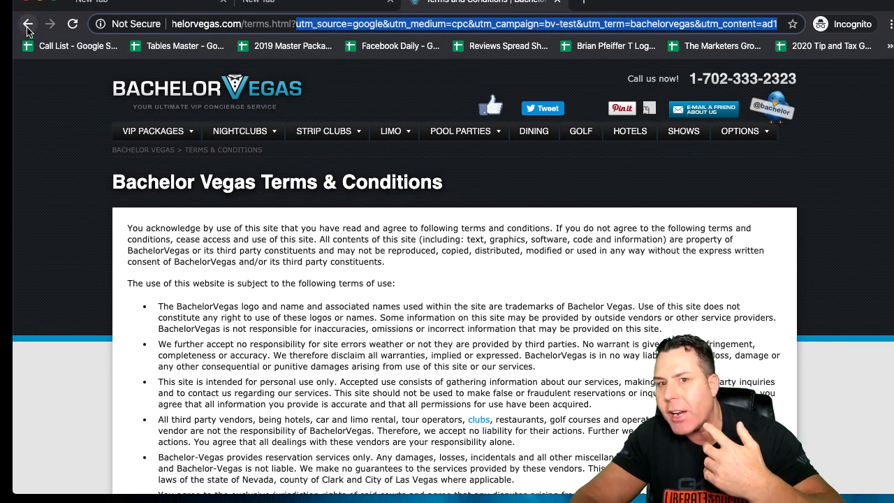
pyautogui.click(28, 26)
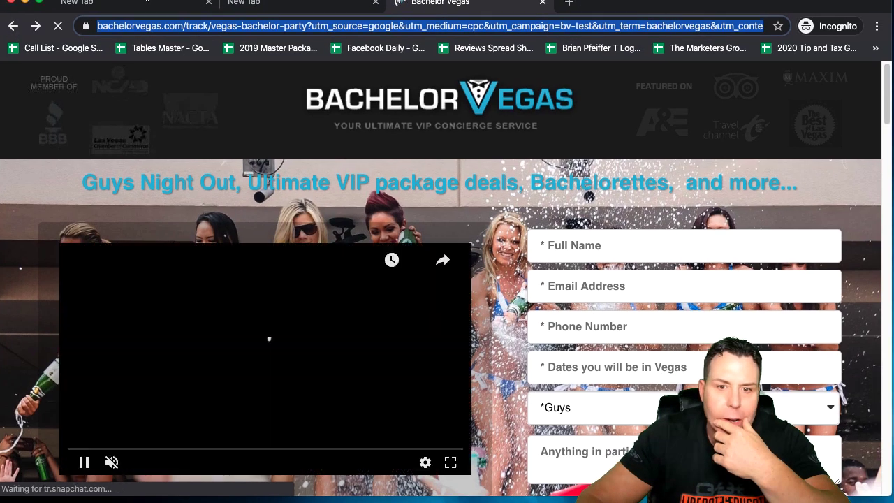
# Return to the quote request form on the landing page and select its Full Name field.
pyautogui.scroll(10, 443, 376)
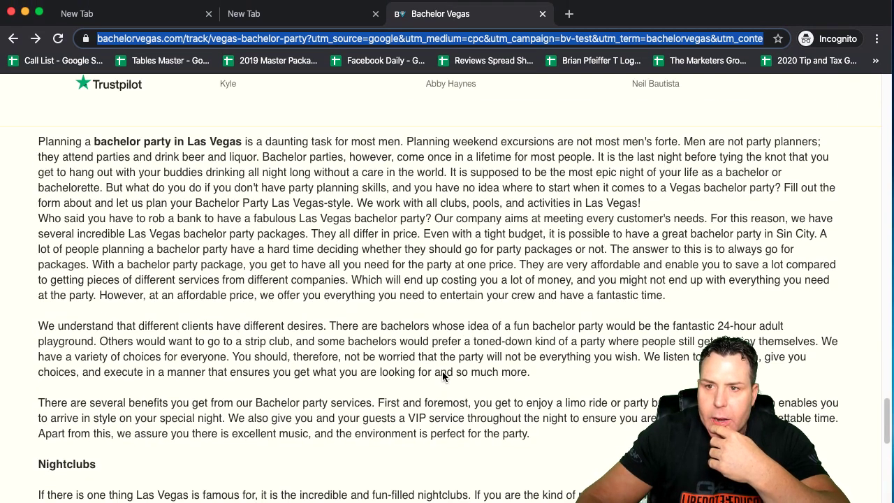
pyautogui.scroll(10, 443, 376)
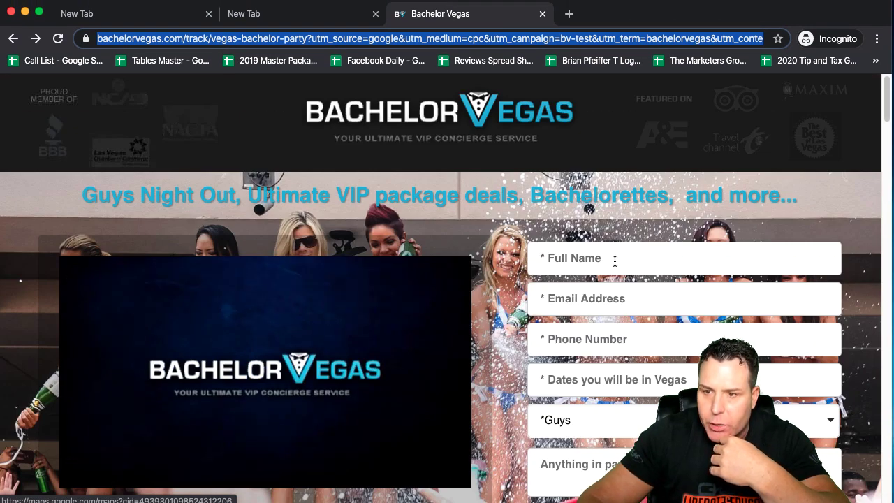
pyautogui.click(614, 260)
# Switch to ClickFunnels and reload the BV Lander funnel's stats.
pyautogui.moveTo(803, 197); pyautogui.dragTo(643, 196)
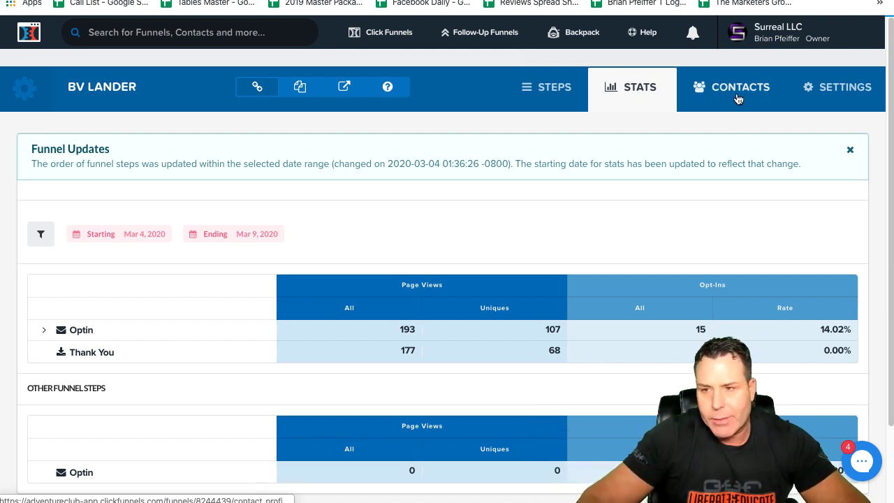
pyautogui.scroll(-1, 732, 88)
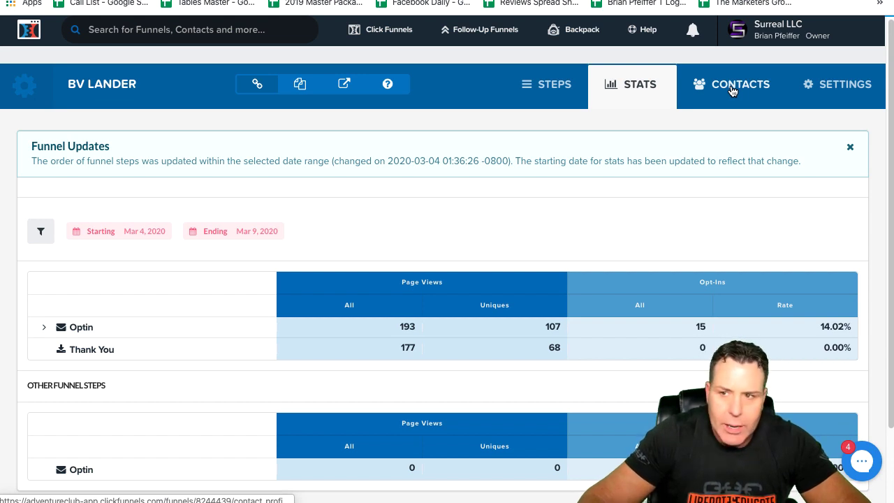
pyautogui.click(636, 90)
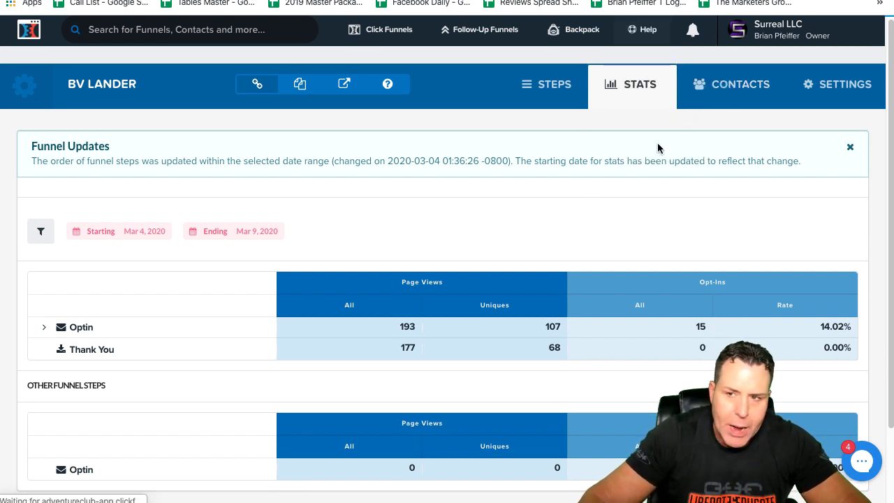
# Open the most recent contact's profile from the BV Lander funnel's contacts and review its Additional Info fields.
pyautogui.click(691, 104)
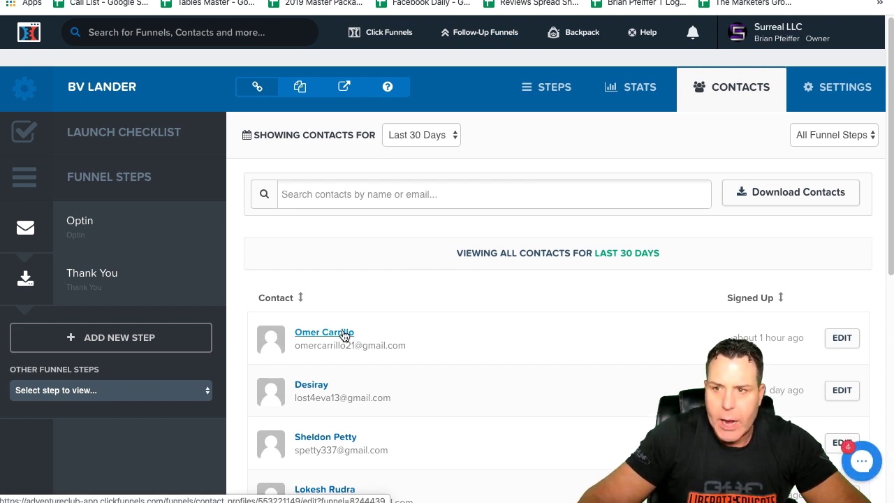
pyautogui.click(343, 334)
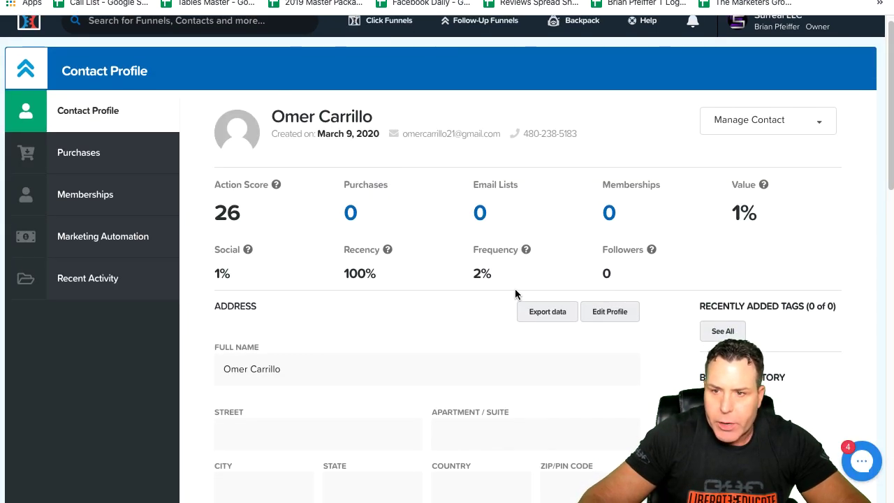
pyautogui.scroll(-6, 520, 286)
pyautogui.scroll(-4, 527, 282)
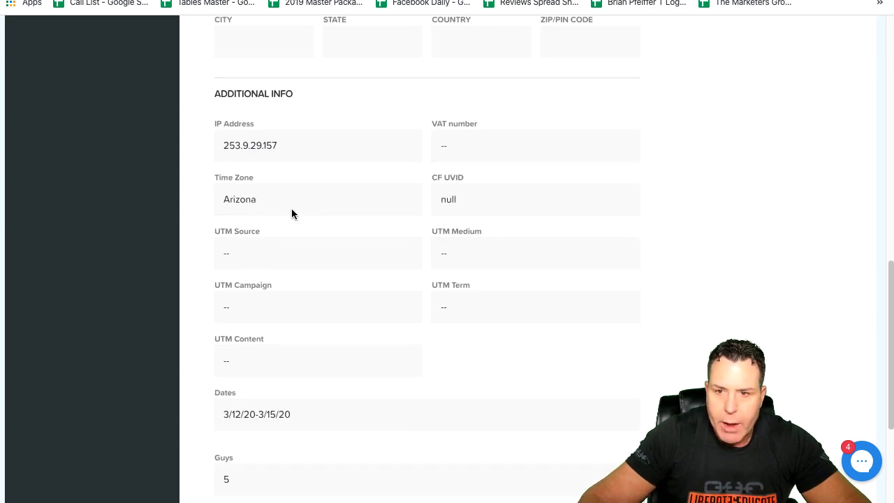
pyautogui.scroll(6, 313, 370)
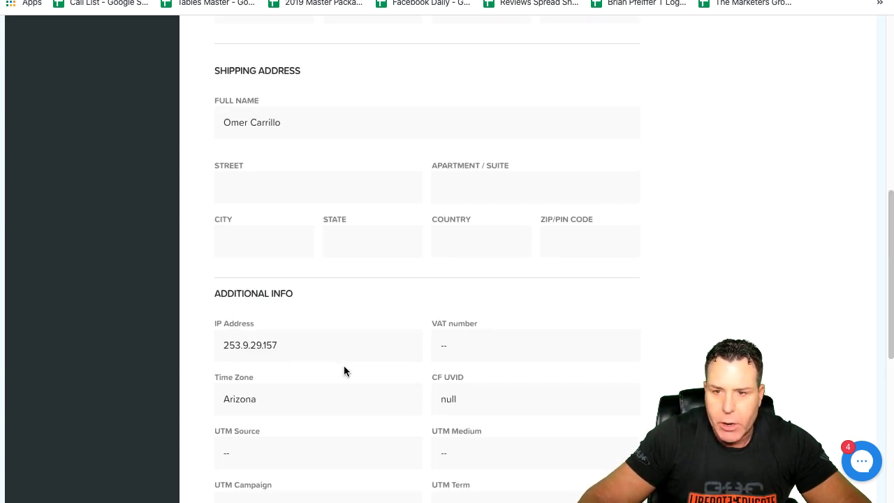
pyautogui.scroll(-10, 384, 307)
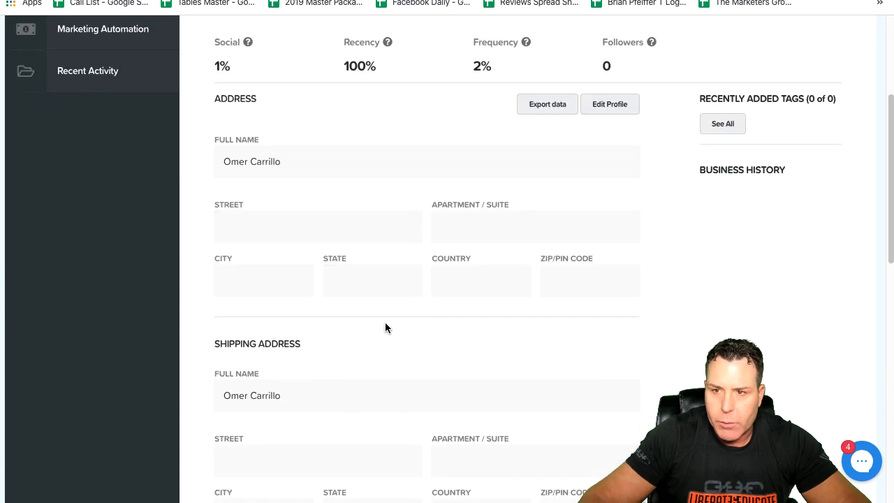
pyautogui.scroll(-3, 386, 367)
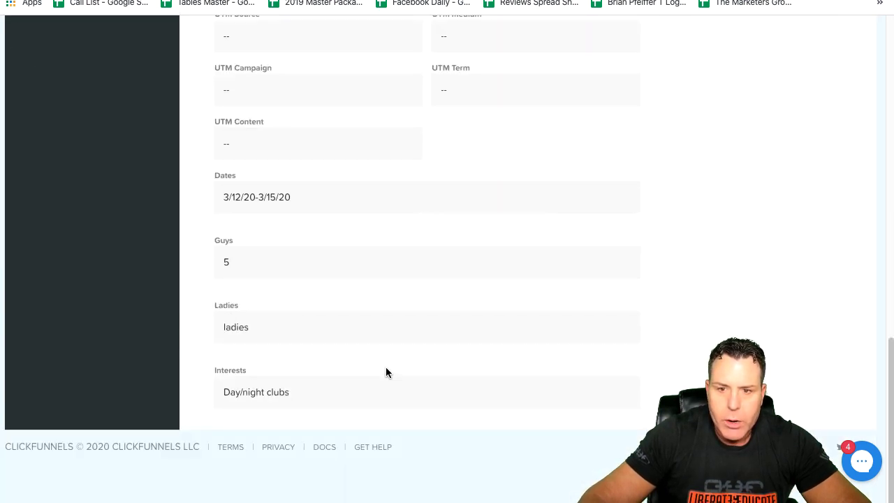
# Check the contact's UTM Source, Medium, Campaign, Term and Content fields, and return to the start of the profile.
pyautogui.scroll(3, 293, 252)
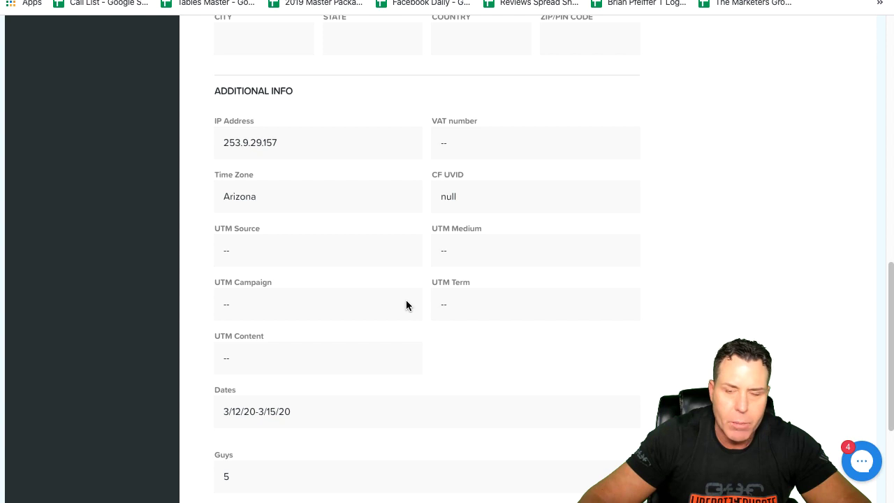
pyautogui.scroll(3, 405, 303)
pyautogui.scroll(-2, 405, 303)
pyautogui.scroll(7, 317, 279)
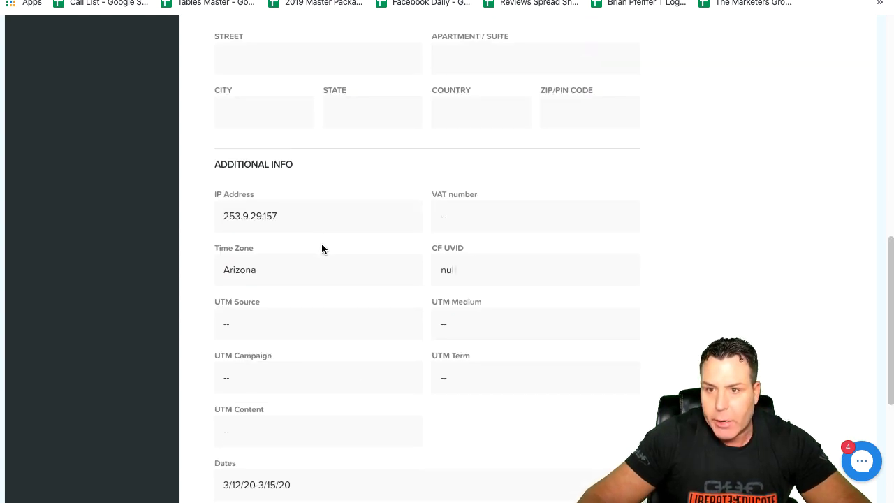
pyautogui.scroll(-2, 364, 447)
pyautogui.scroll(5, 365, 443)
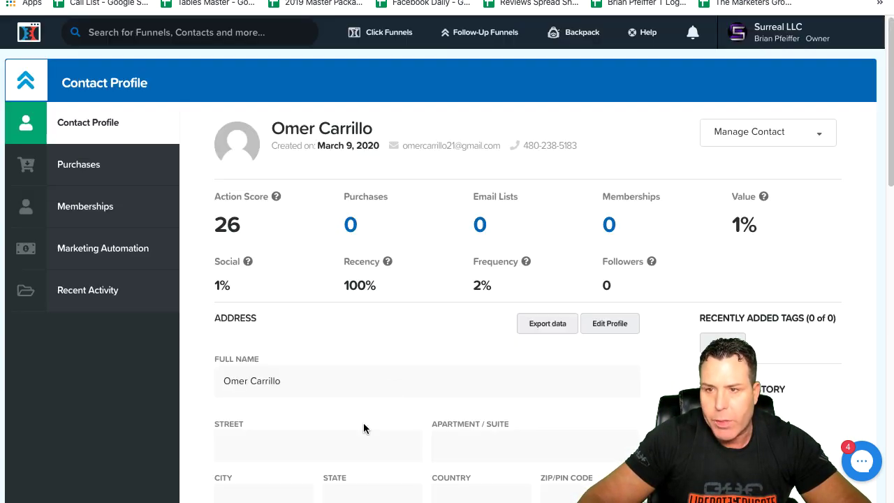
pyautogui.scroll(-1, 489, 152)
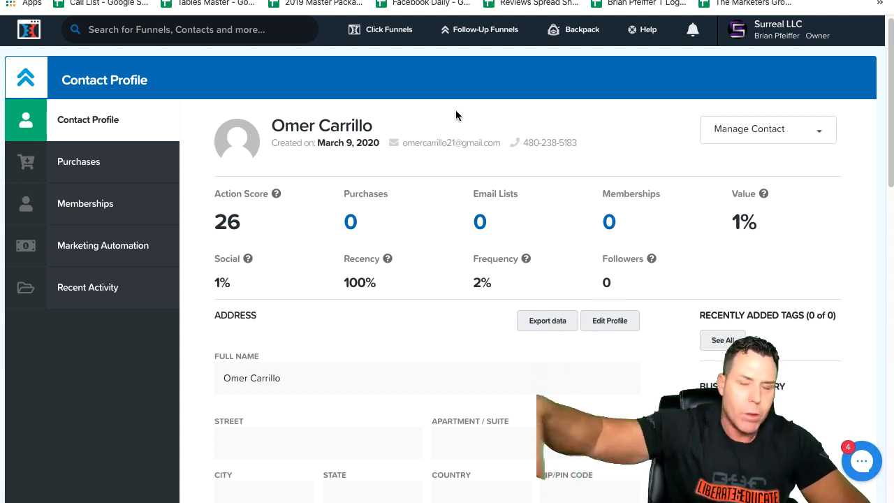
# Find the BV Lander funnel in the funnels list and open its Optin control page in the page editor.
pyautogui.moveTo(399, 30)
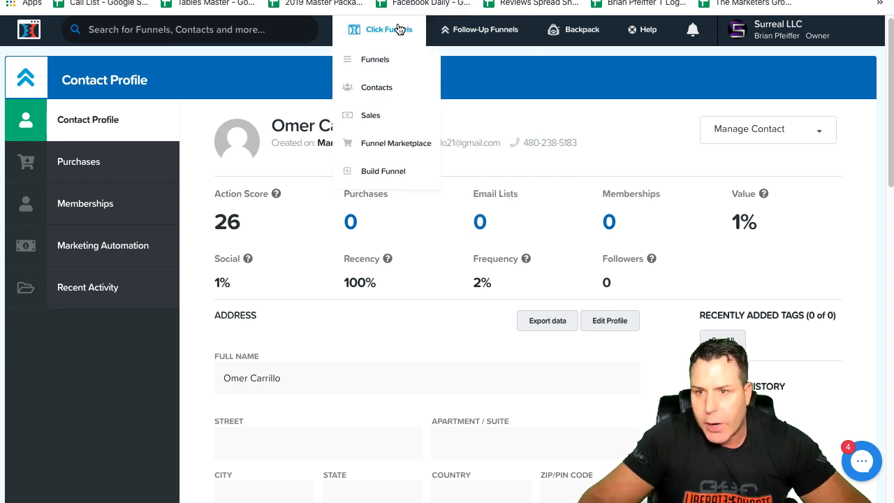
pyautogui.click(371, 62)
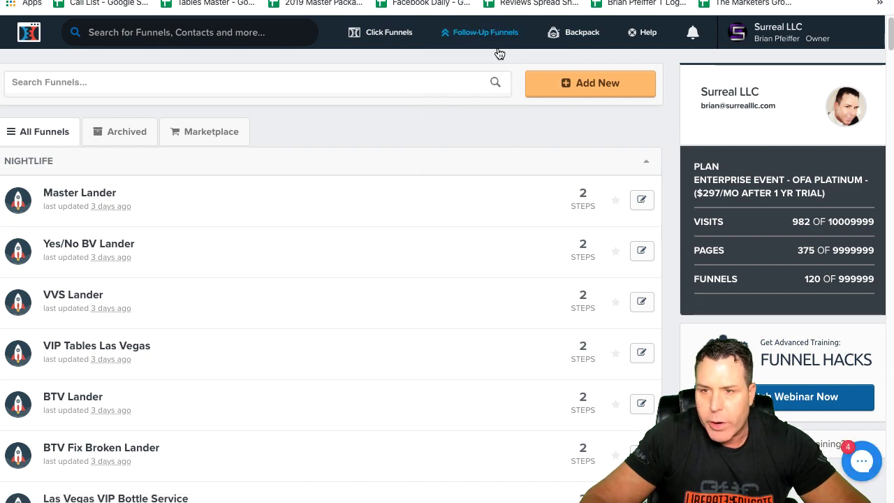
pyautogui.moveTo(499, 36)
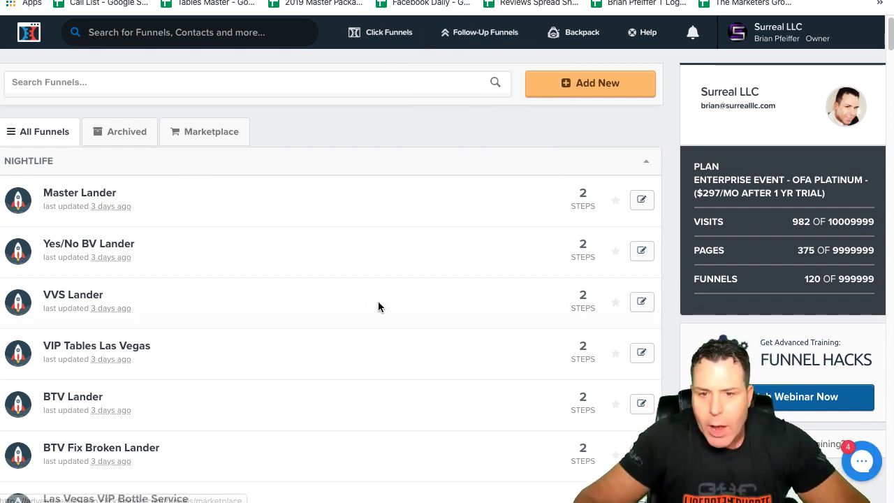
pyautogui.scroll(-7, 213, 223)
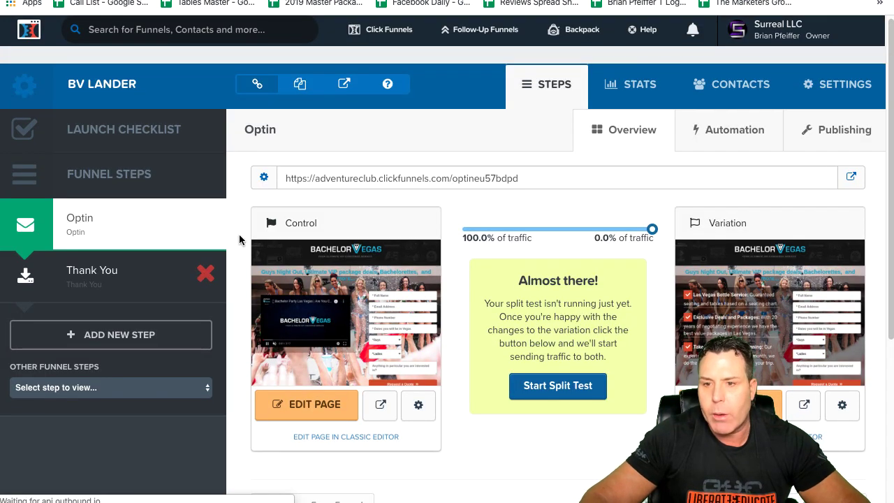
pyautogui.click(310, 405)
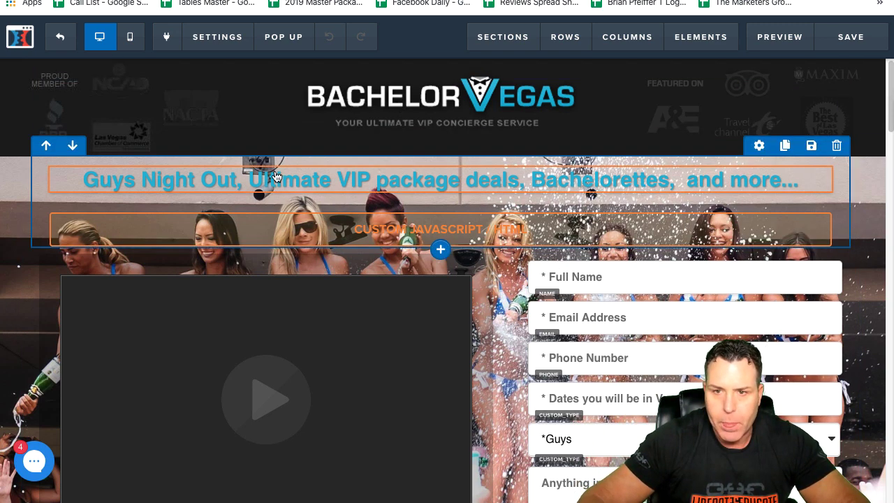
# Open the page's footer tracking code and select the entire script.
pyautogui.click(217, 36)
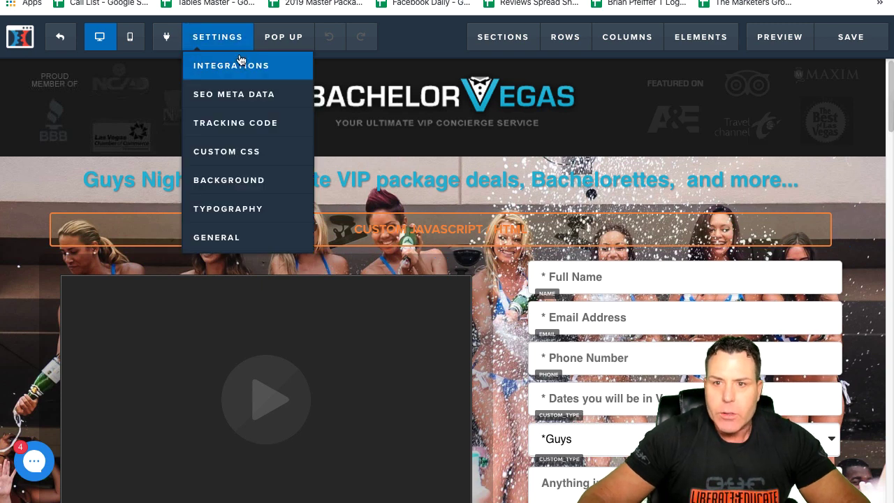
pyautogui.click(225, 128)
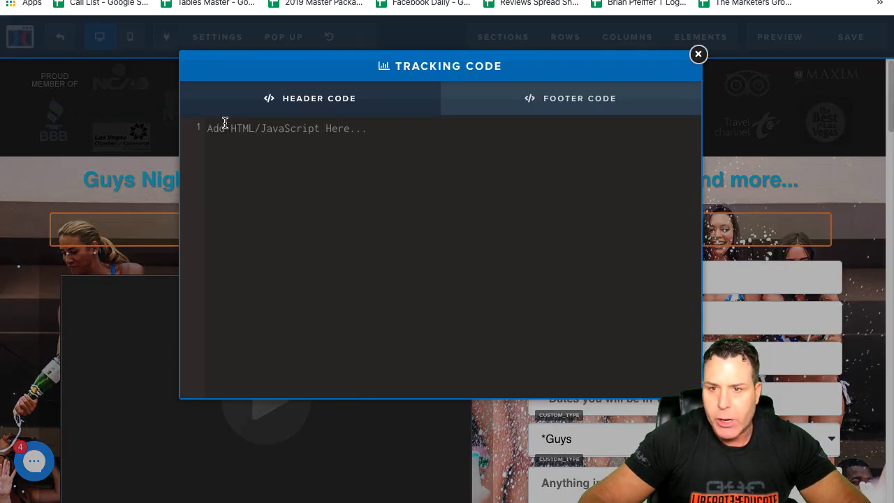
pyautogui.click(552, 111)
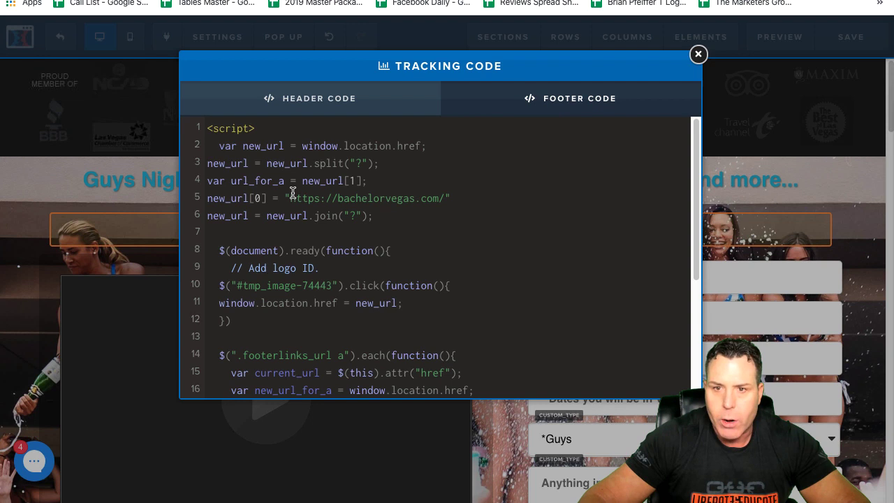
pyautogui.moveTo(209, 127); pyautogui.dragTo(438, 403)
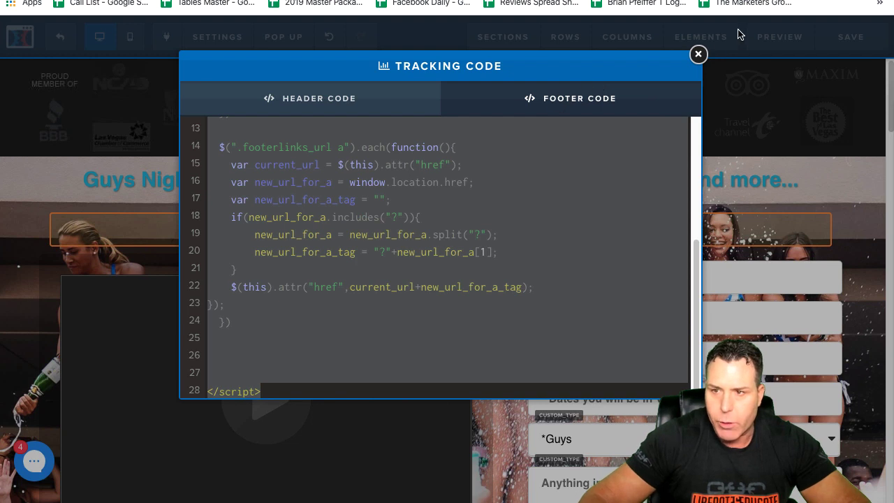
pyautogui.click(699, 54)
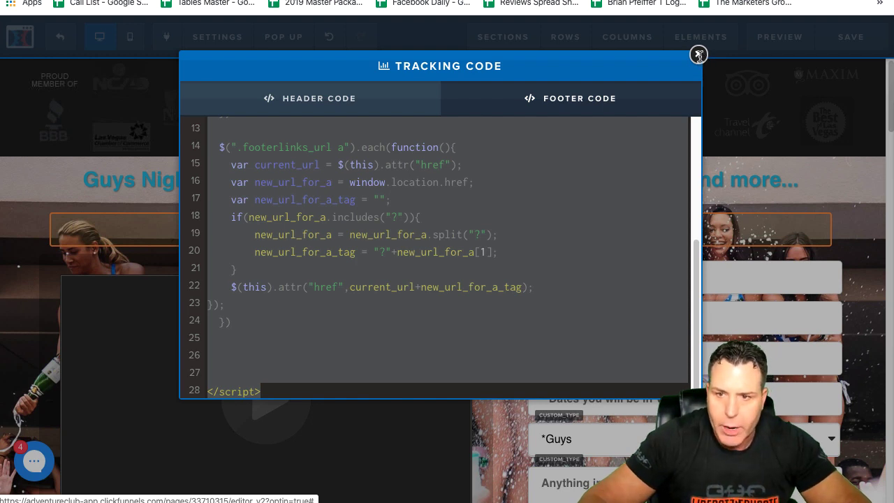
# Highlight the bachelorvegas domain in line 5 of the footer script, review the remaining code, and close the tracking code.
pyautogui.scroll(1, 463, 212)
pyautogui.scroll(3, 411, 249)
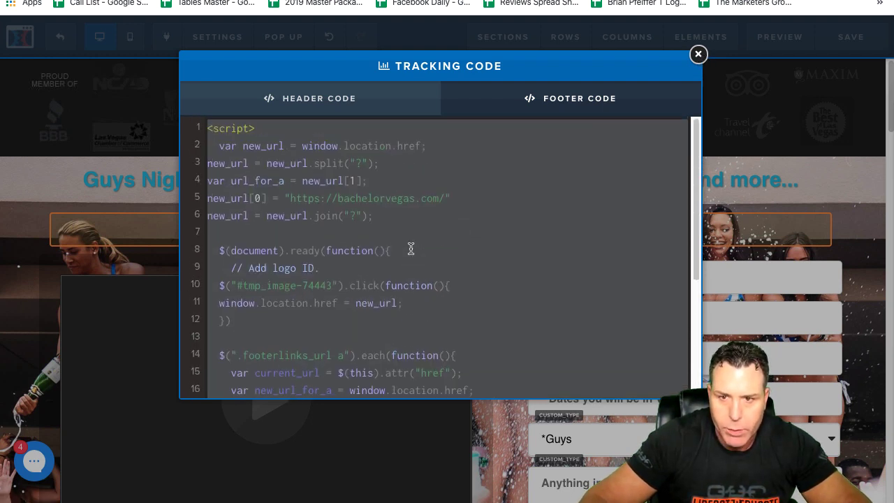
pyautogui.click(292, 197)
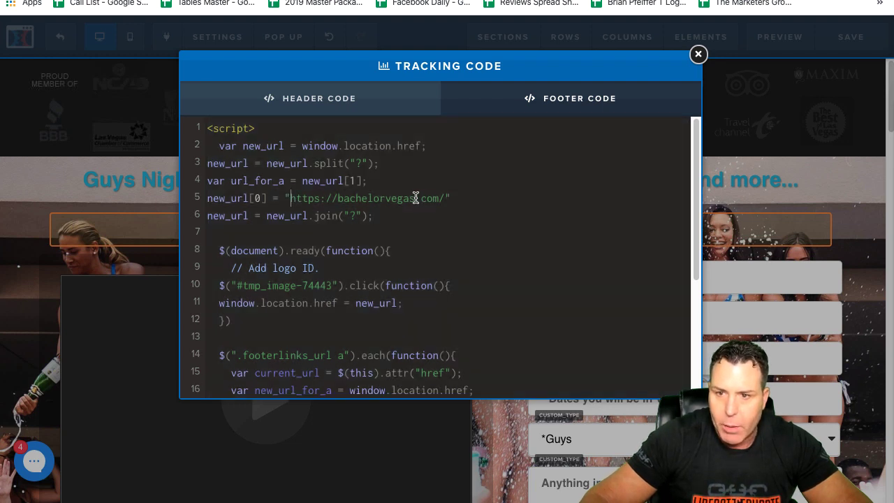
pyautogui.moveTo(414, 198); pyautogui.dragTo(338, 199)
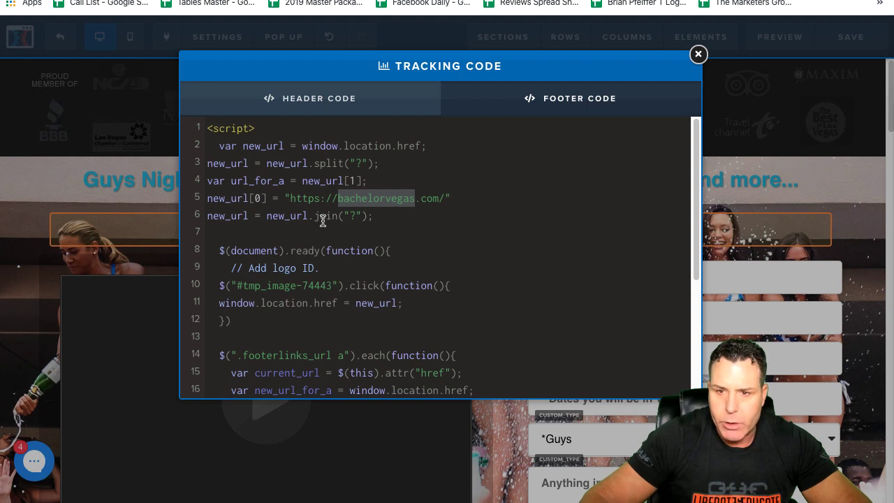
pyautogui.scroll(-2, 331, 250)
pyautogui.scroll(-5, 339, 274)
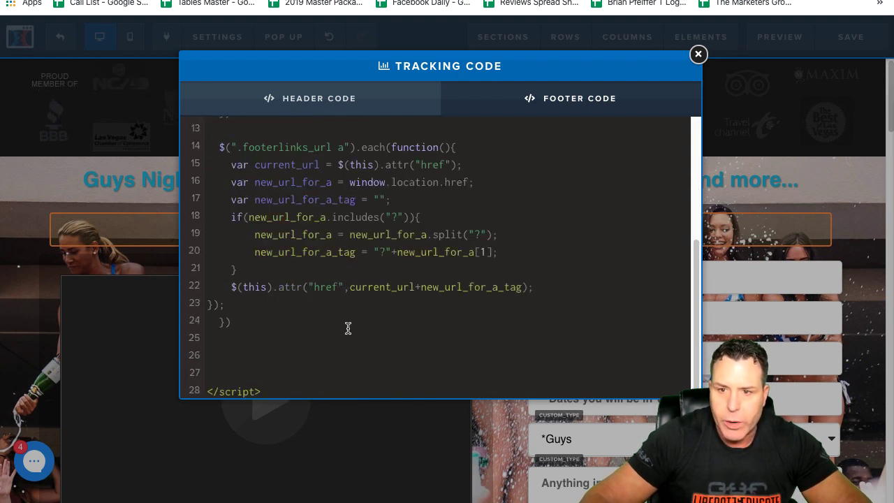
pyautogui.click(698, 55)
# Open the page's custom CSS, review it through the #tmp_image-74443 pointer rule, and close it.
pyautogui.click(233, 42)
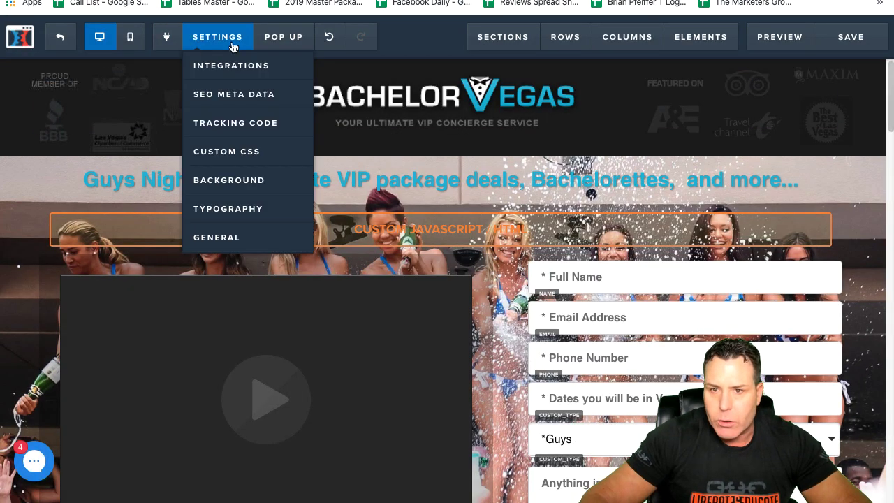
pyautogui.click(241, 152)
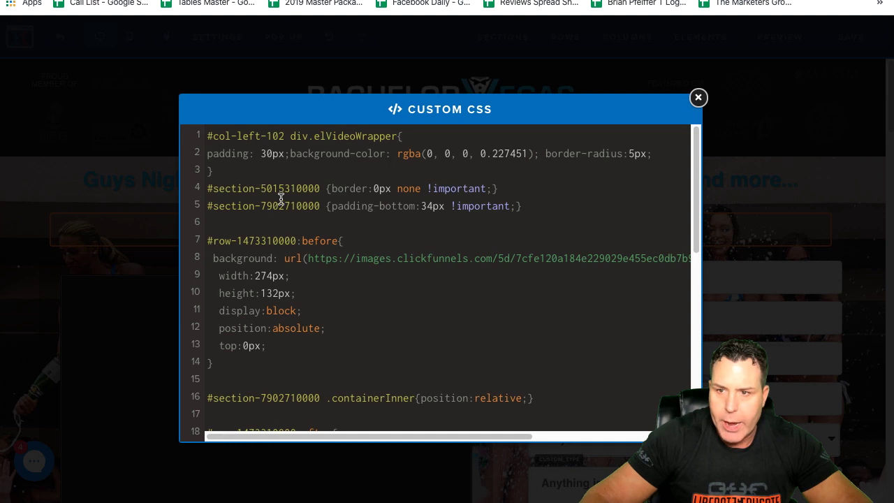
pyautogui.scroll(-10, 331, 378)
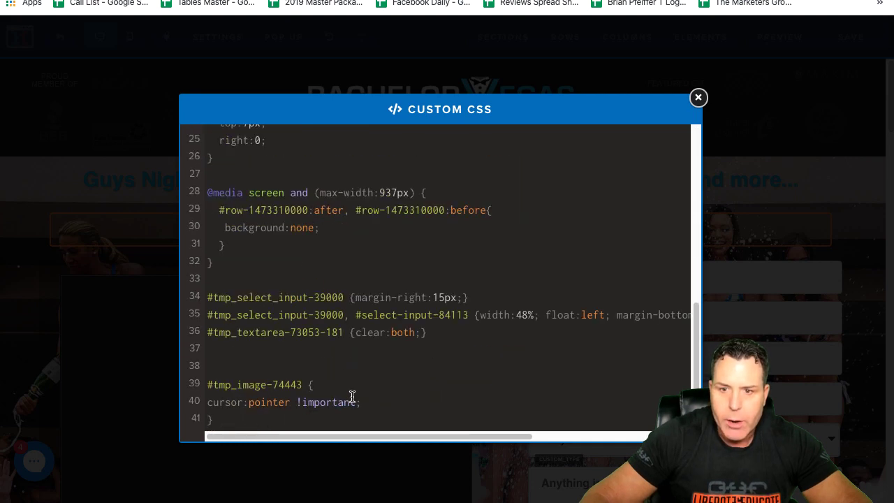
pyautogui.scroll(10, 272, 341)
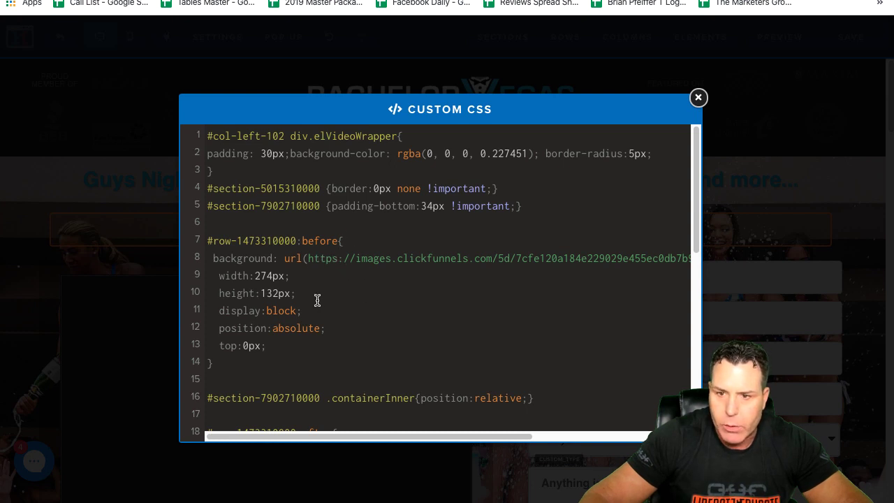
pyautogui.scroll(-5, 317, 301)
pyautogui.moveTo(379, 252); pyautogui.dragTo(426, 252)
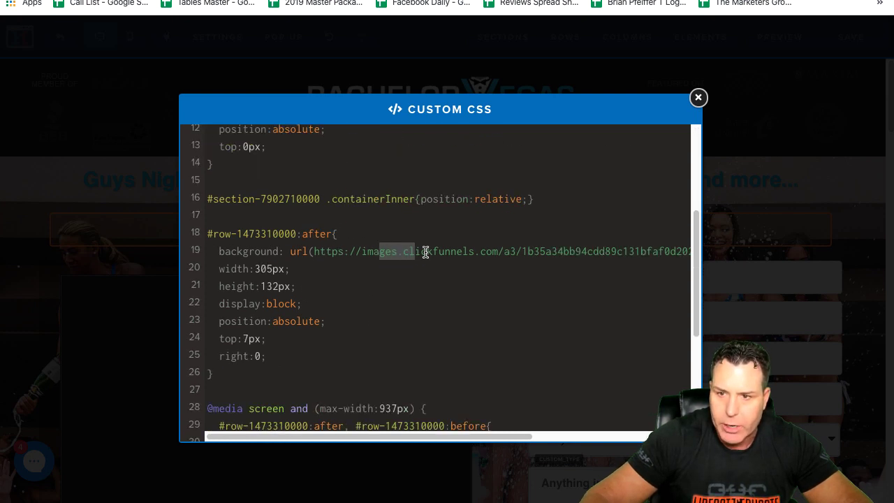
pyautogui.scroll(-5, 391, 366)
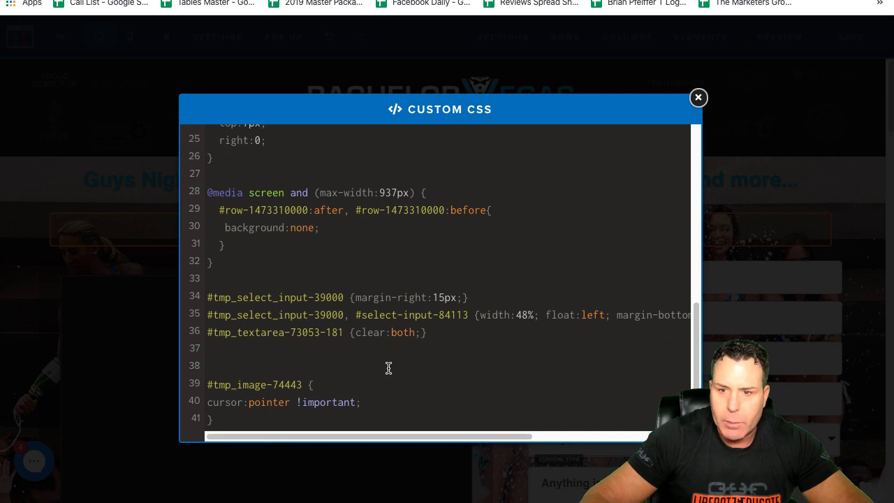
pyautogui.scroll(9, 311, 286)
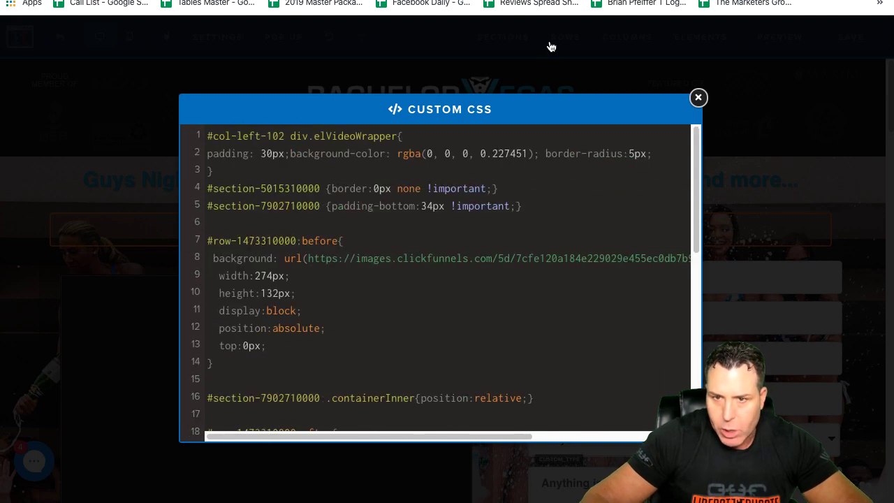
pyautogui.click(699, 98)
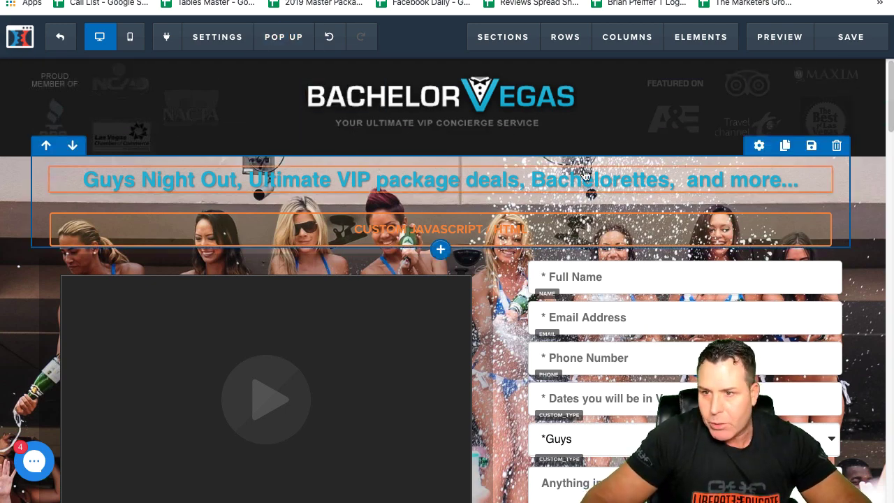
# Open the code of the custom HTML element in the Optin page's footer, select all of it, and close it.
pyautogui.scroll(-5, 607, 189)
pyautogui.scroll(-1, 607, 189)
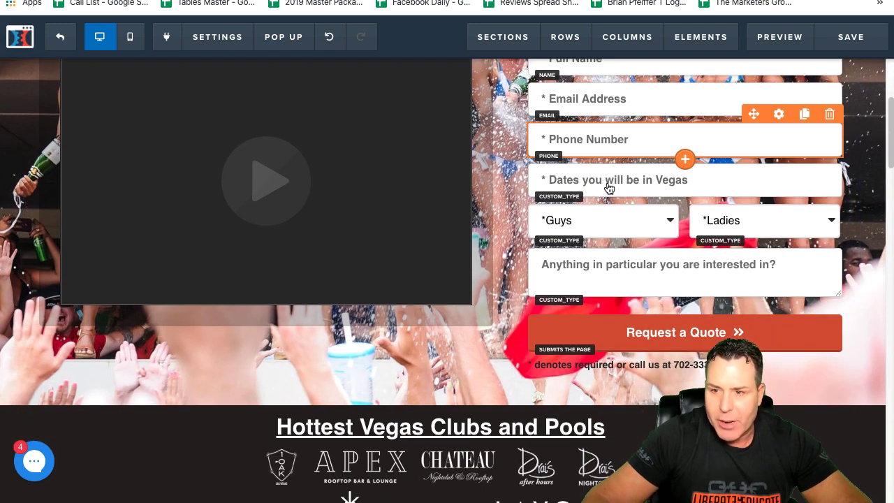
pyautogui.scroll(-10, 698, 345)
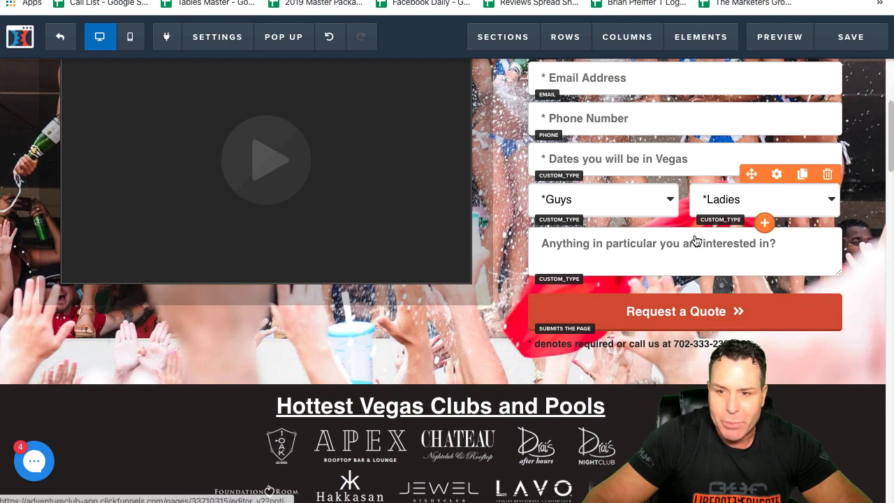
pyautogui.scroll(-20, 685, 246)
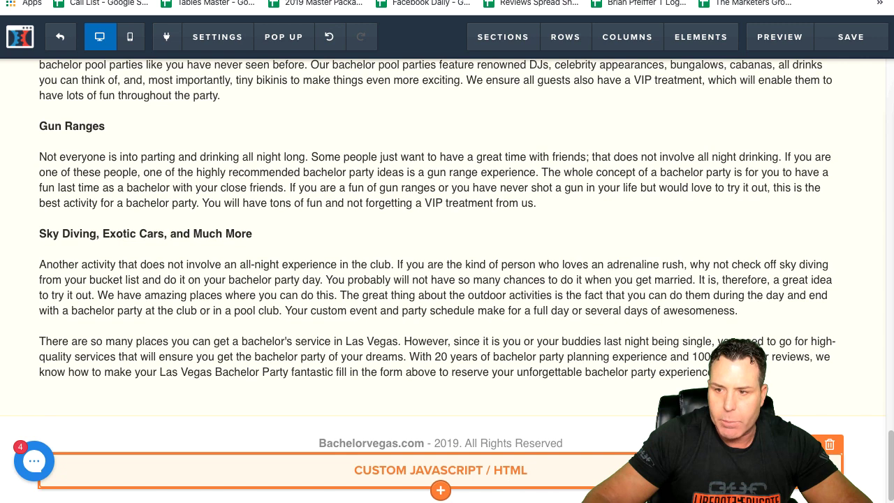
pyautogui.click(500, 485)
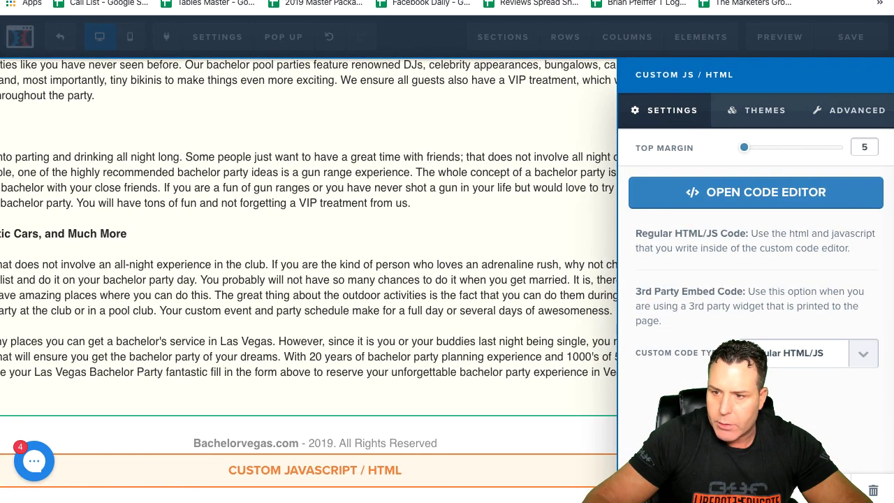
pyautogui.click(742, 198)
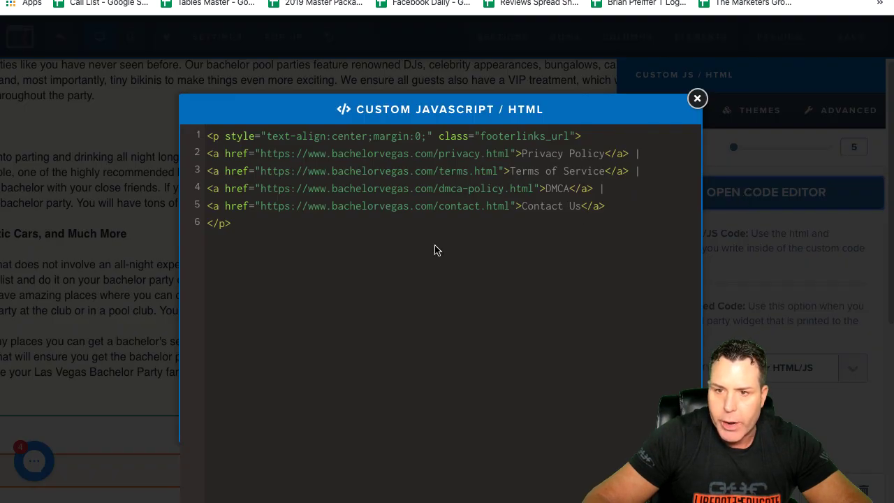
pyautogui.moveTo(253, 227); pyautogui.dragTo(208, 141)
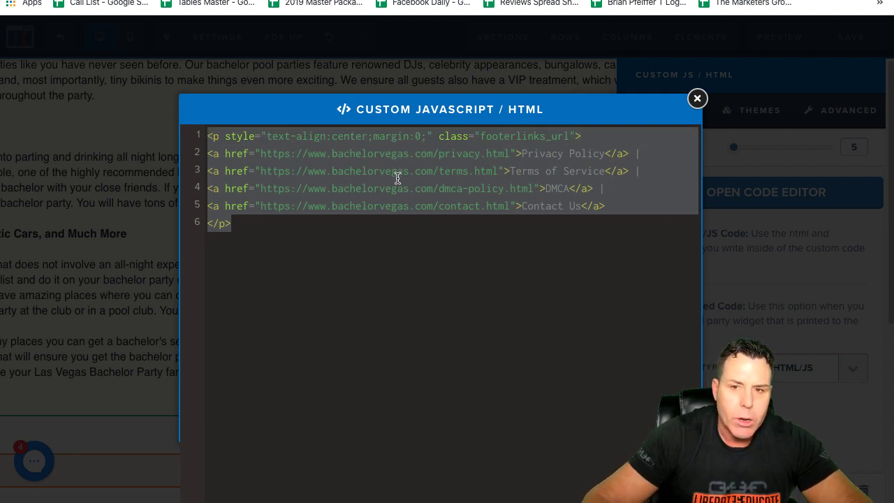
pyautogui.click(697, 100)
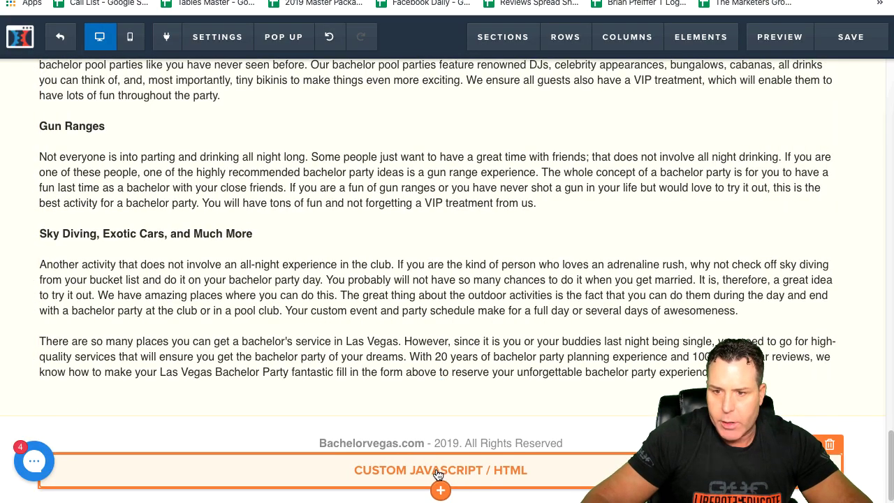
# Open the settings of the Bachelor Vegas logo image in the page header, review them, and close them.
pyautogui.scroll(4, 395, 466)
pyautogui.scroll(20, 400, 470)
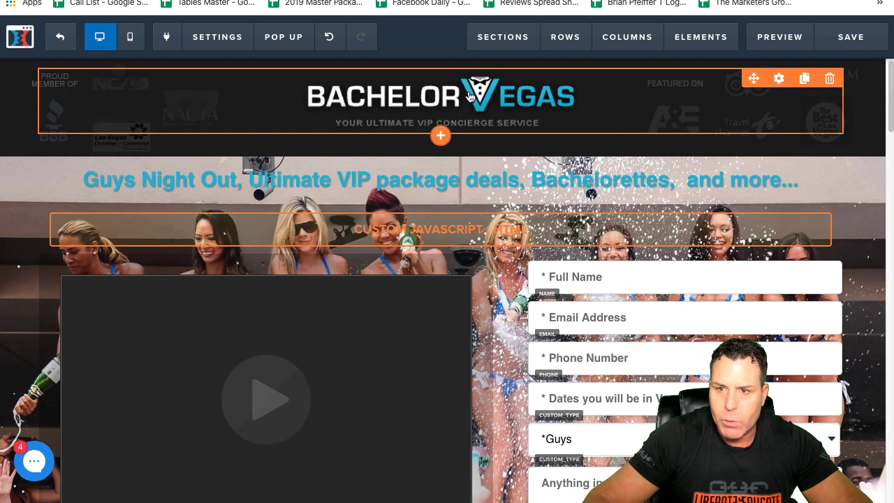
pyautogui.click(470, 96)
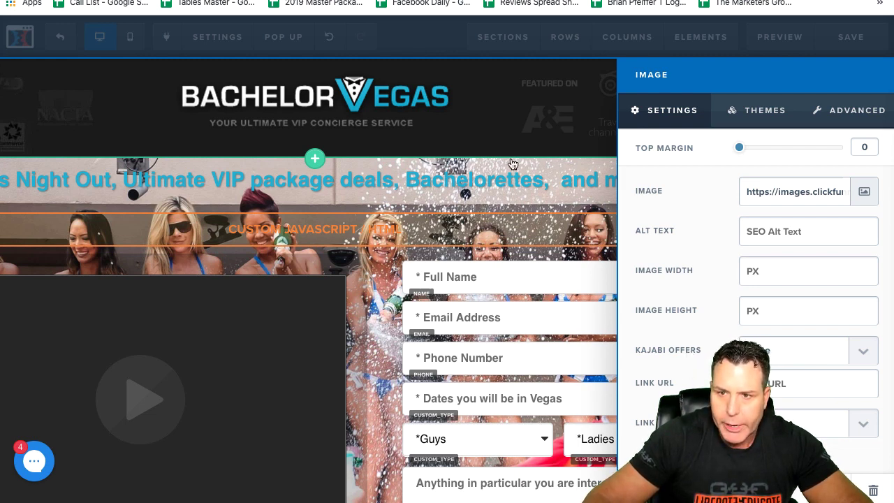
pyautogui.click(343, 96)
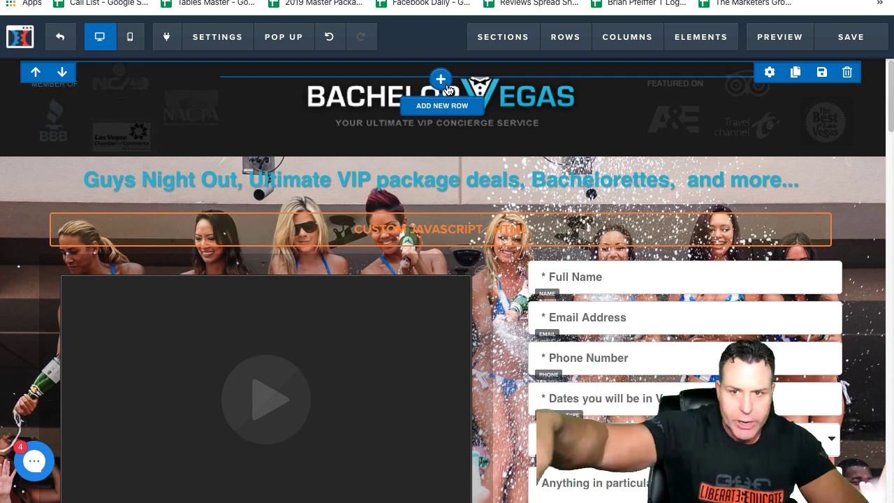
# Exit the Optin page editor and open the Thank You step's control page for editing.
pyautogui.click(218, 36)
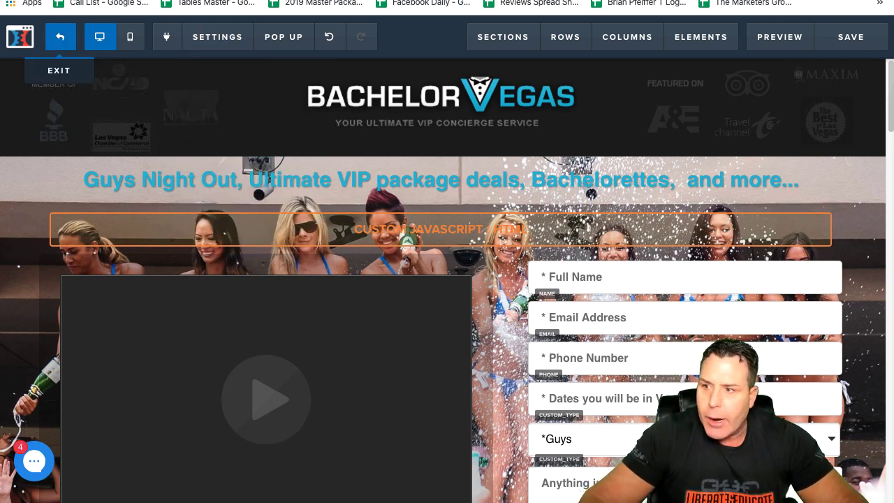
pyautogui.click(59, 36)
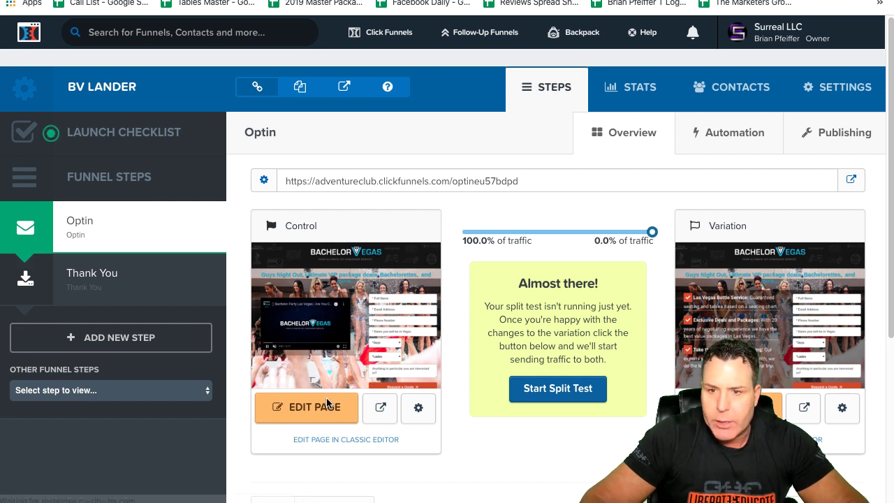
pyautogui.click(142, 279)
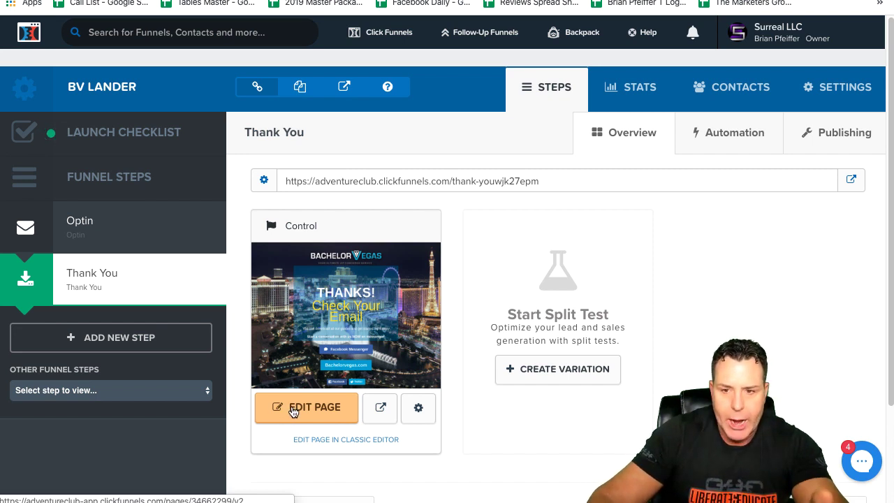
pyautogui.click(299, 412)
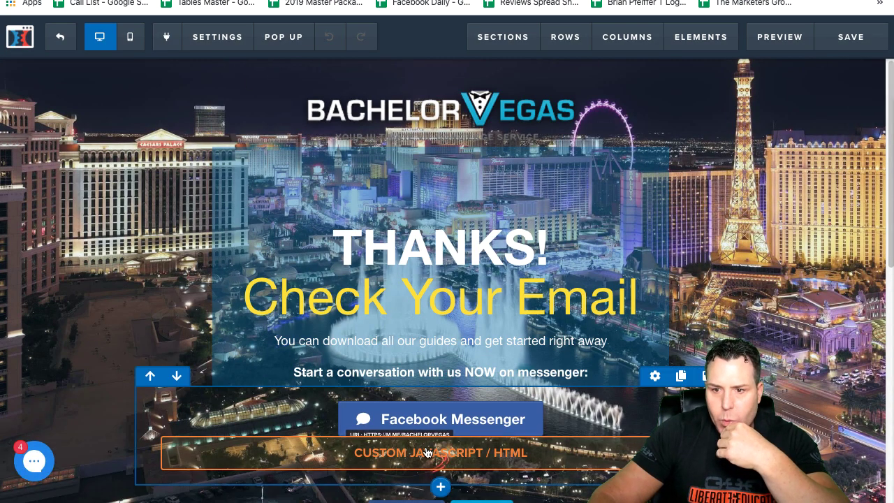
# Open the Thank You page's footer tracking code, review the whole script, and close it.
pyautogui.click(218, 36)
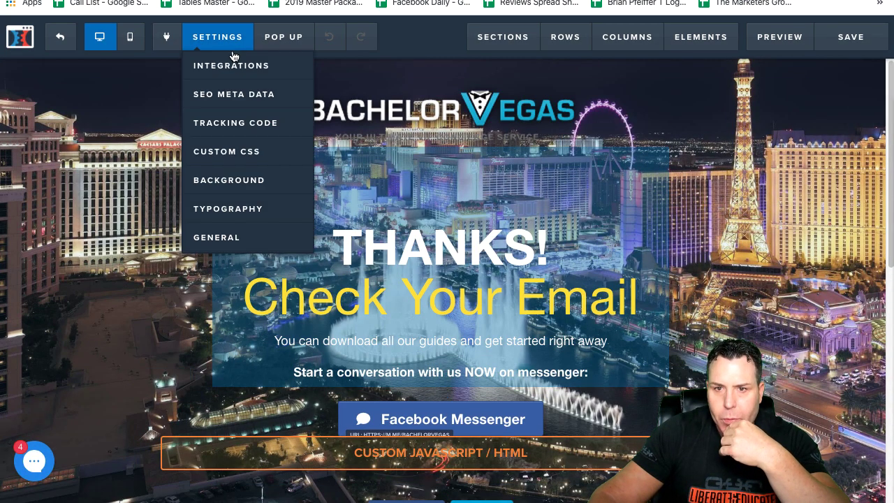
pyautogui.click(226, 128)
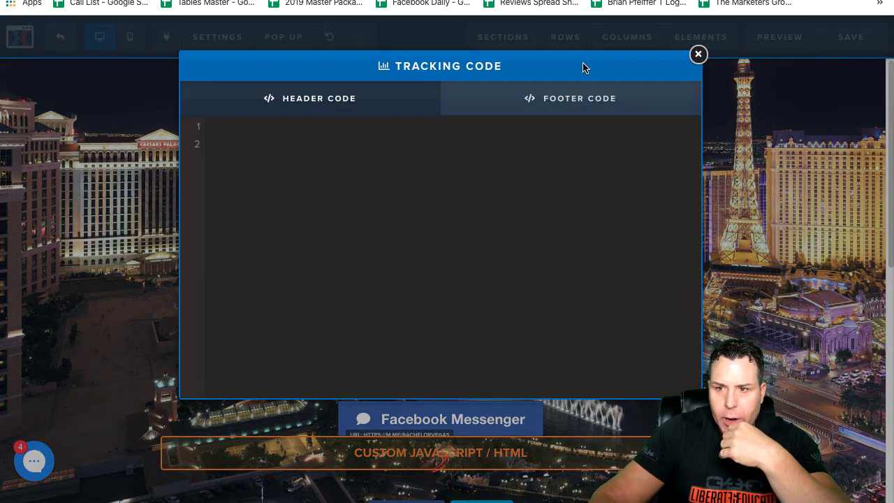
pyautogui.click(568, 106)
pyautogui.scroll(-3, 446, 255)
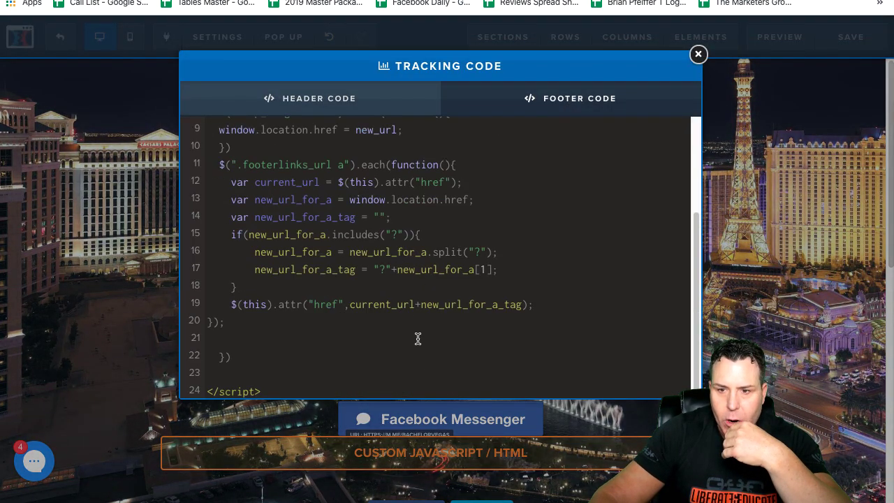
pyautogui.scroll(3, 417, 339)
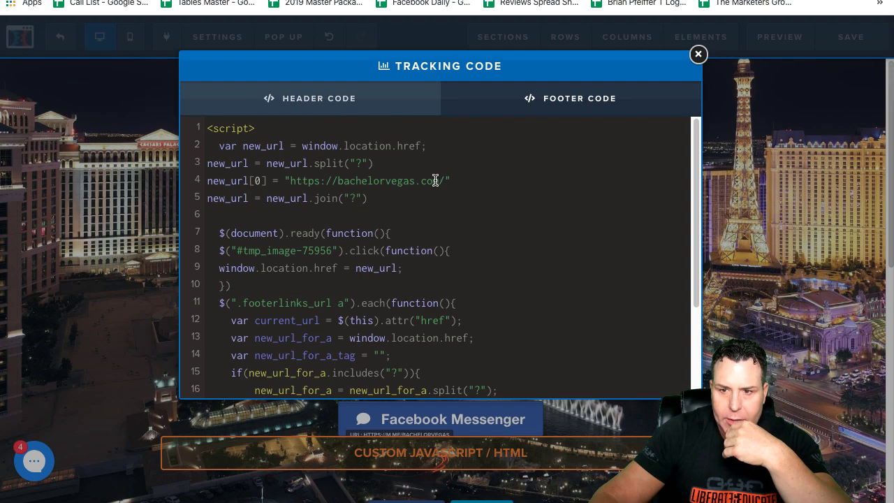
pyautogui.click(697, 56)
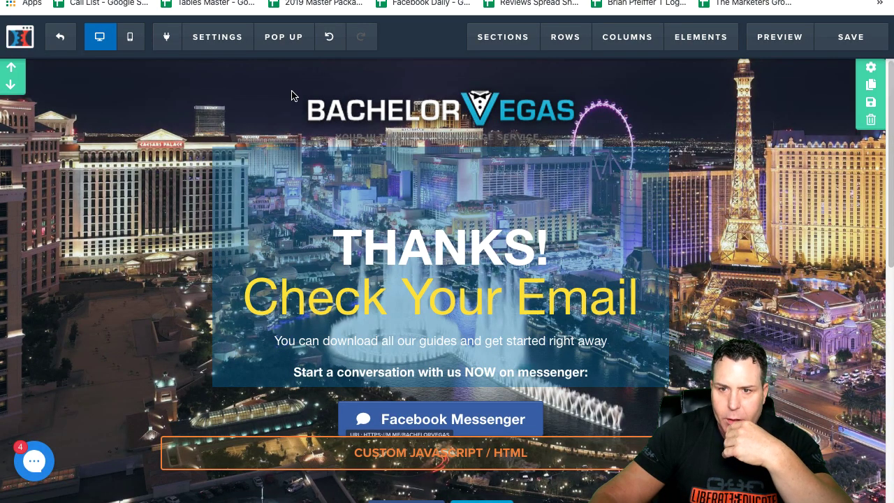
# Open the Thank You page's custom CSS, select all of its rules, and close it.
pyautogui.moveTo(213, 36)
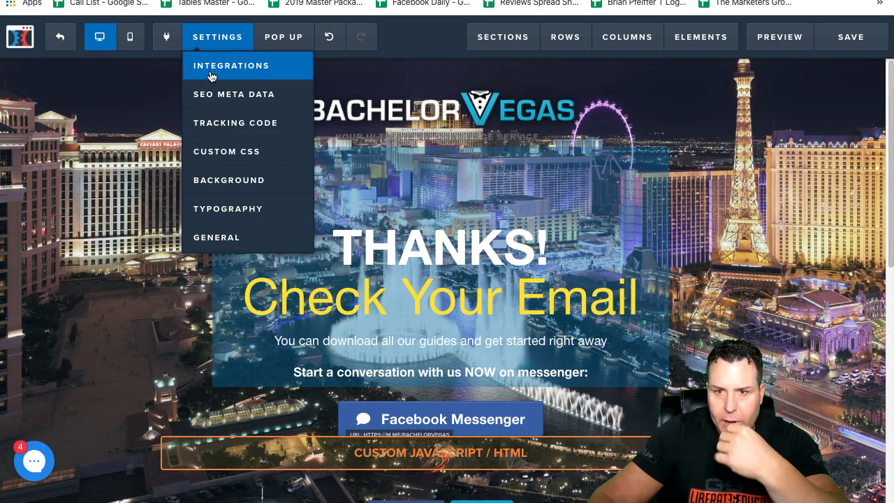
pyautogui.click(221, 153)
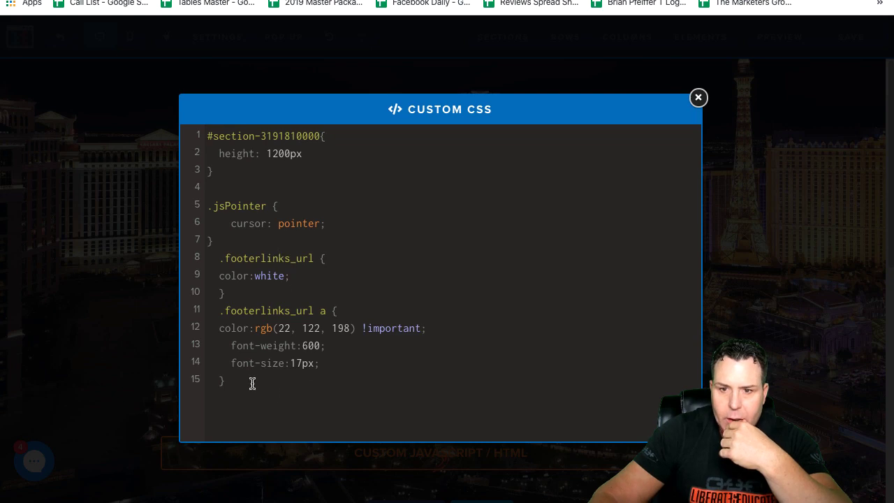
pyautogui.moveTo(255, 387); pyautogui.dragTo(213, 137)
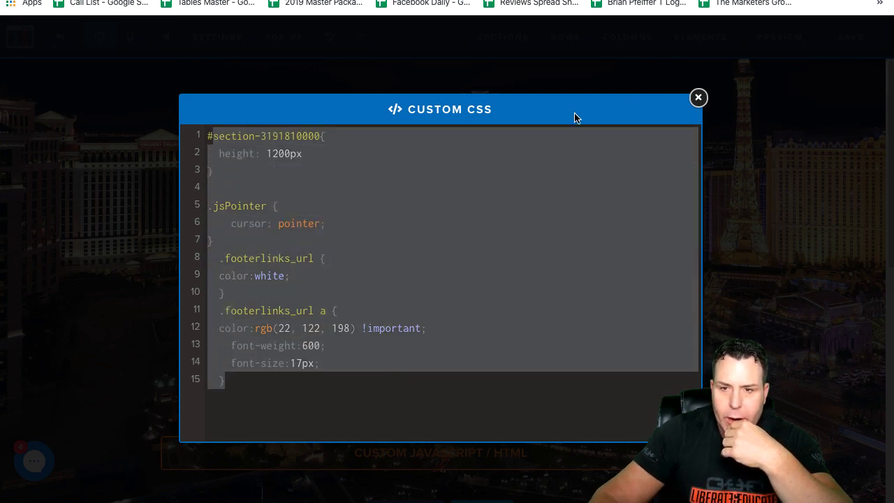
pyautogui.click(698, 98)
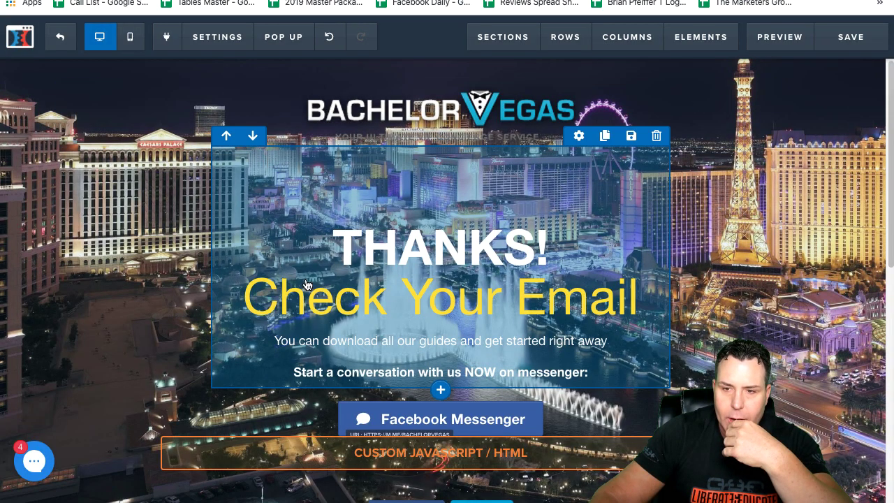
# Preview the Thank You page to examine its Bachelorvegas.com button, dismiss the analytics error, and close the preview.
pyautogui.scroll(-1, 334, 297)
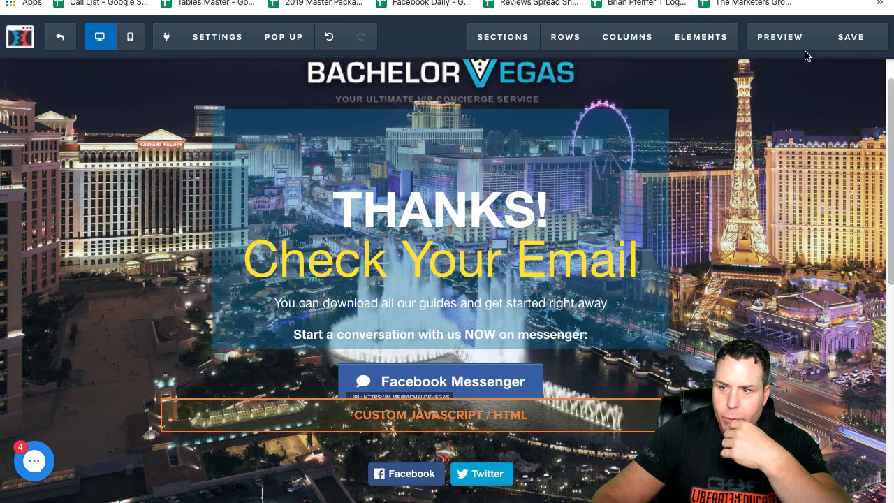
pyautogui.click(782, 42)
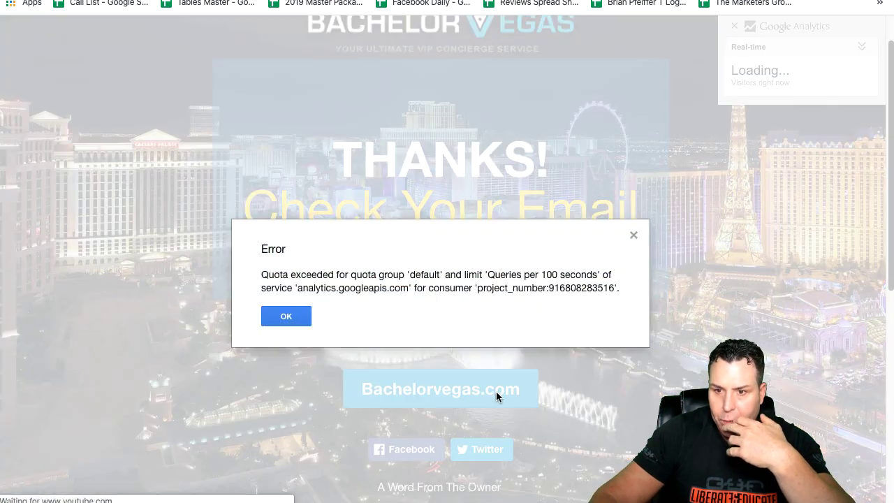
pyautogui.click(286, 319)
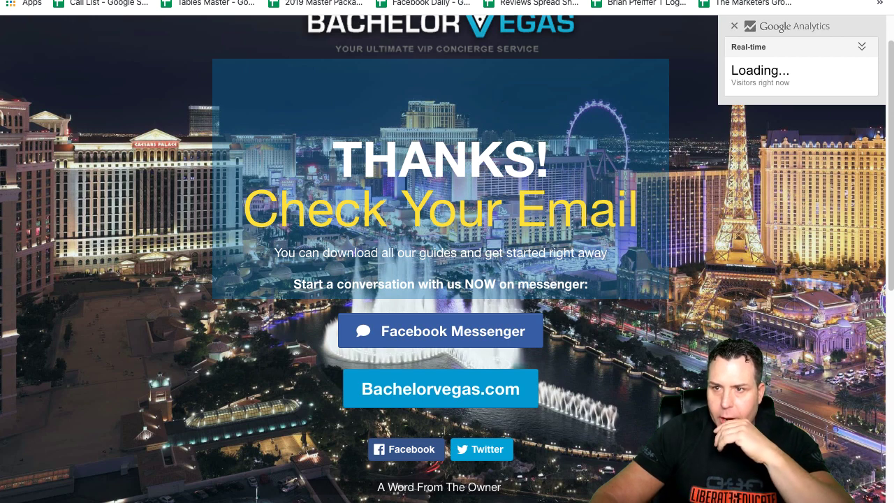
pyautogui.hotkey('ctrl', 'w')
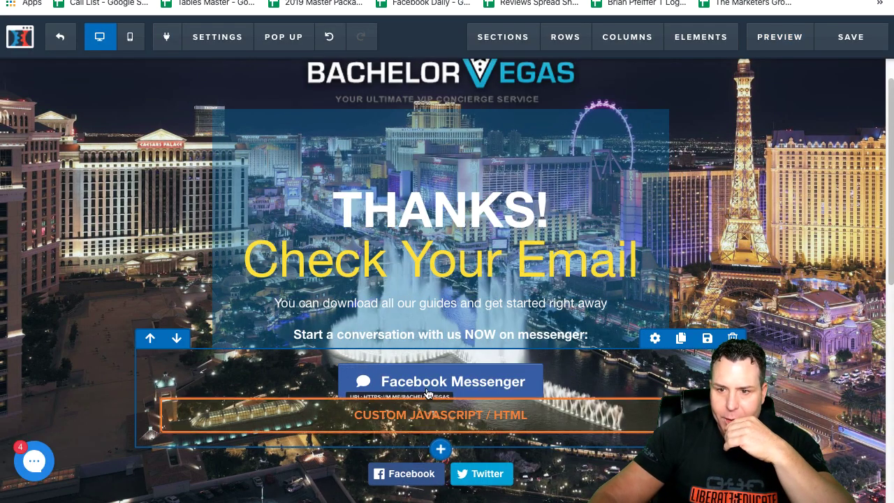
# Open the code of the custom HTML element below the Facebook Messenger button, review the button markup, and close it.
pyautogui.click(417, 422)
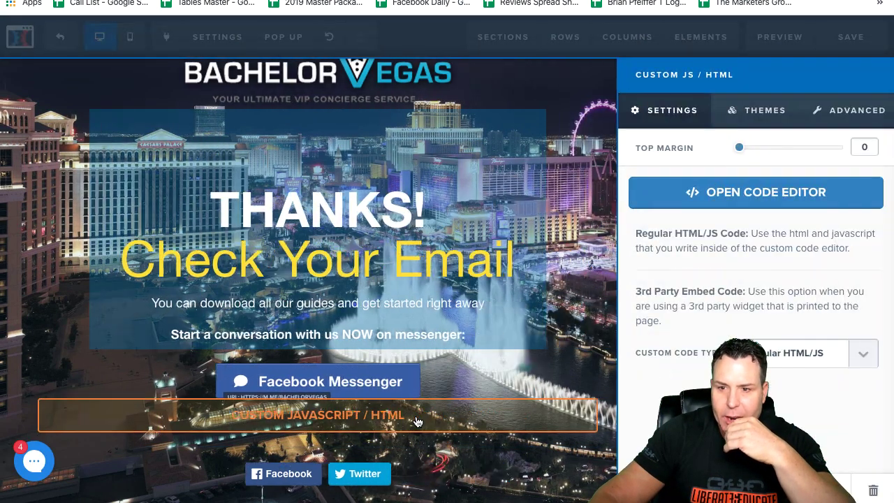
pyautogui.click(756, 200)
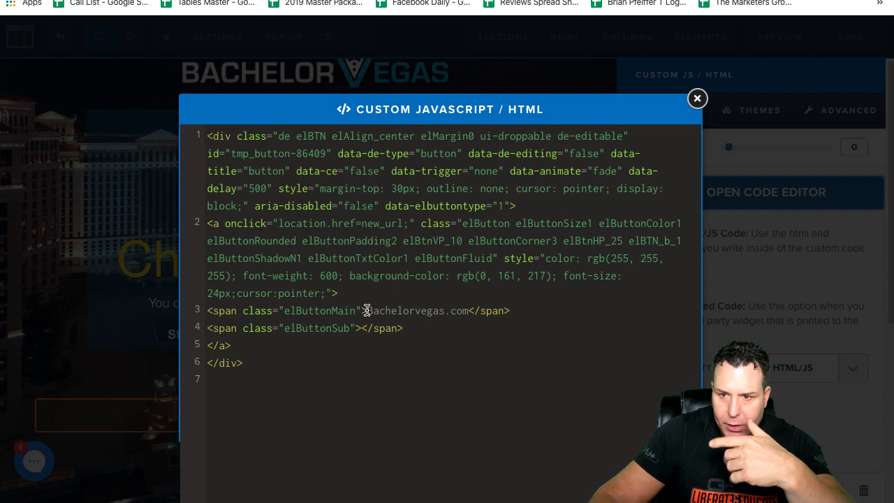
pyautogui.click(697, 98)
# Preview the Thank You page again, examine the links in its footer, and close the preview.
pyautogui.click(778, 37)
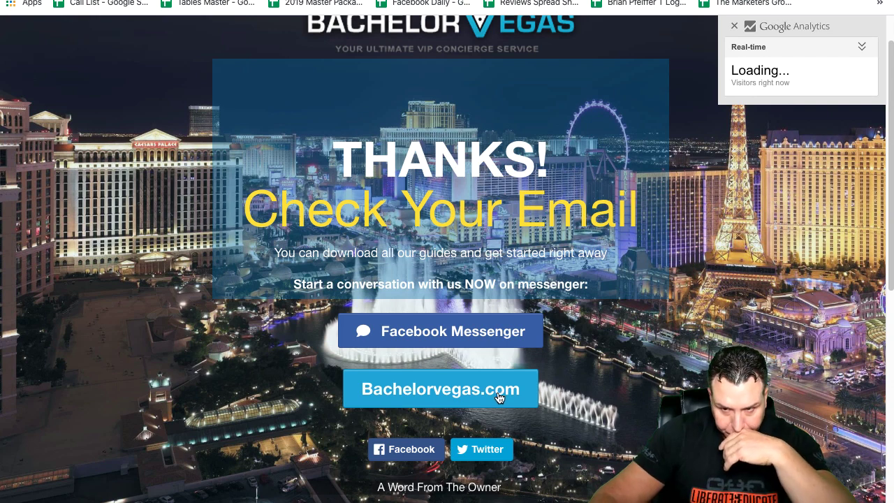
pyautogui.scroll(-6, 434, 360)
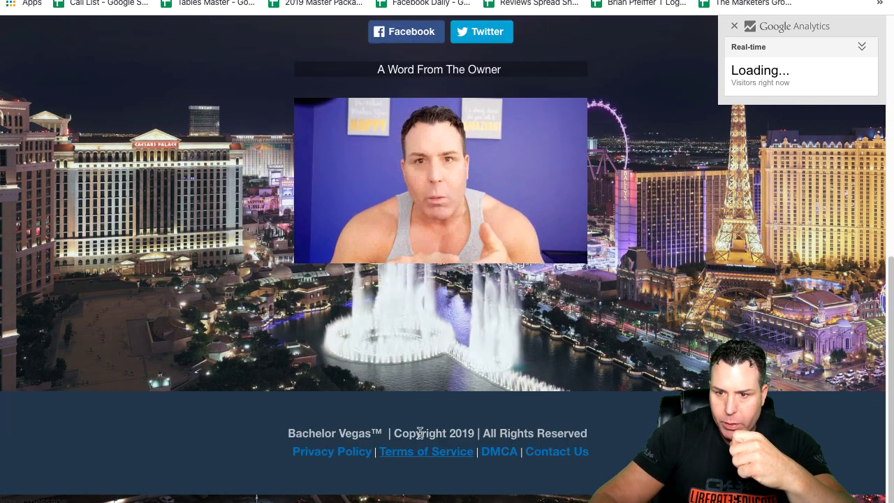
pyautogui.hotkey('ctrl', 'w')
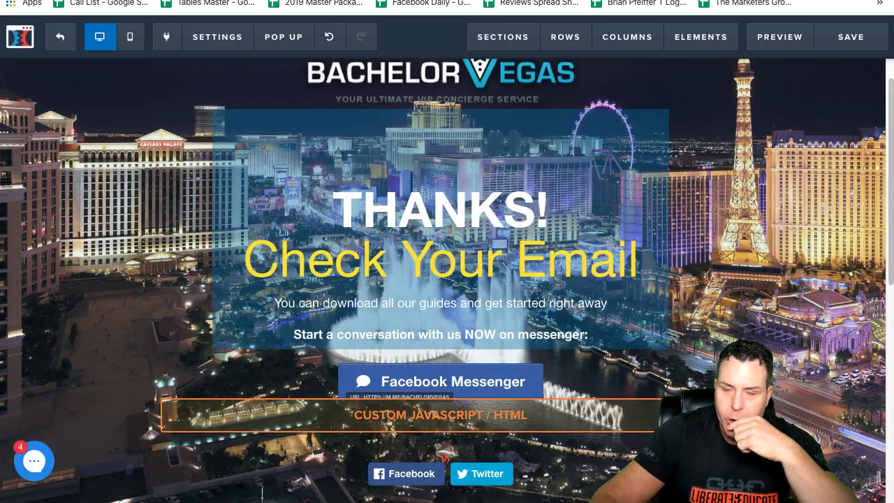
# Open the code of the custom HTML element under the copyright line in the Thank You page's footer.
pyautogui.scroll(-5, 408, 484)
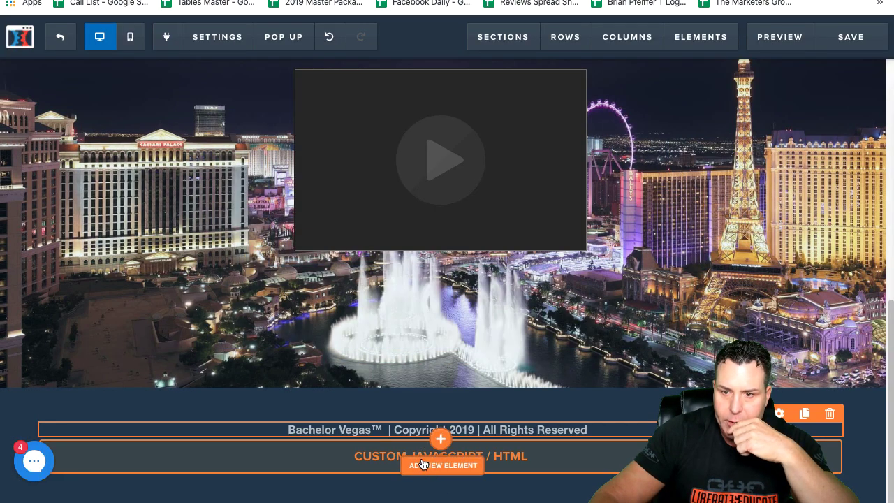
pyautogui.click(362, 459)
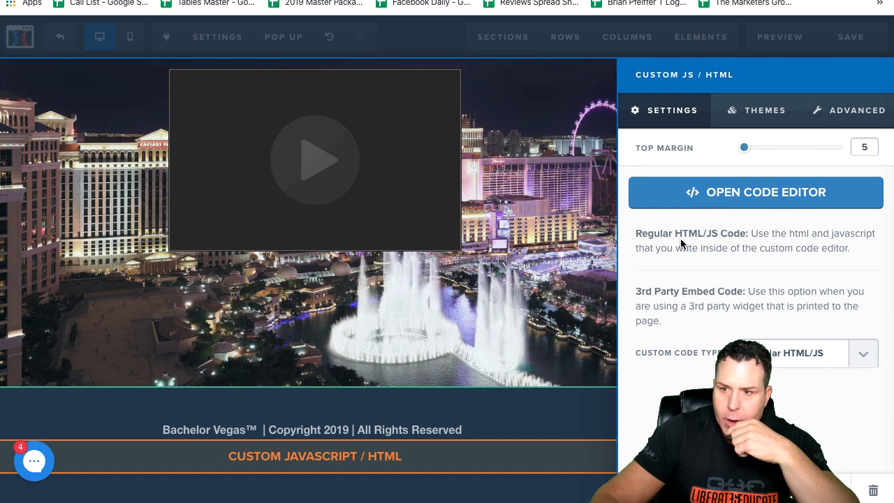
pyautogui.click(734, 191)
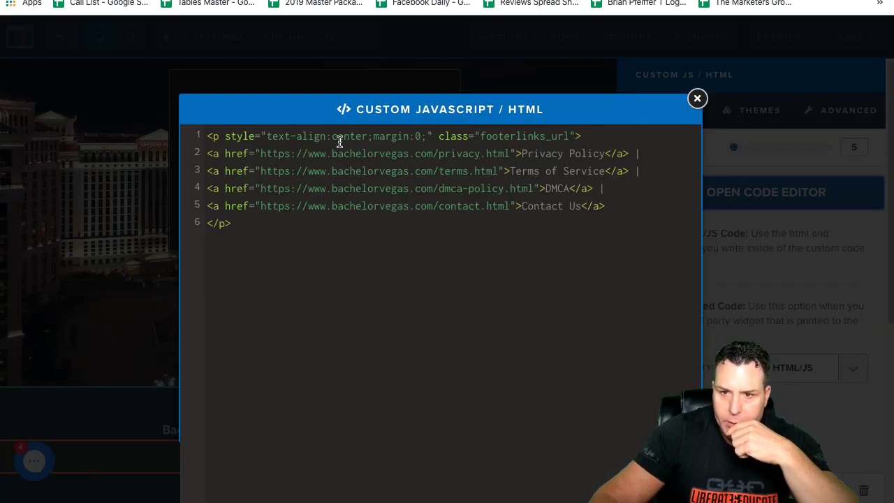
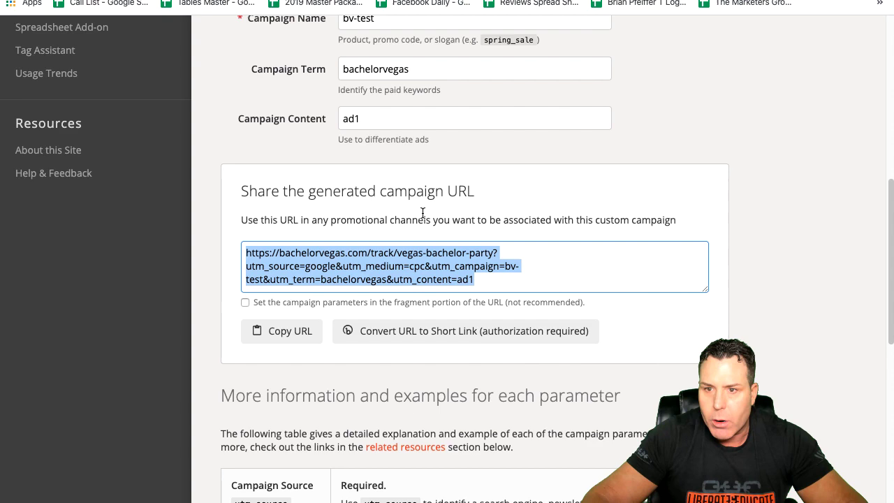
pyautogui.scroll(7, 428, 208)
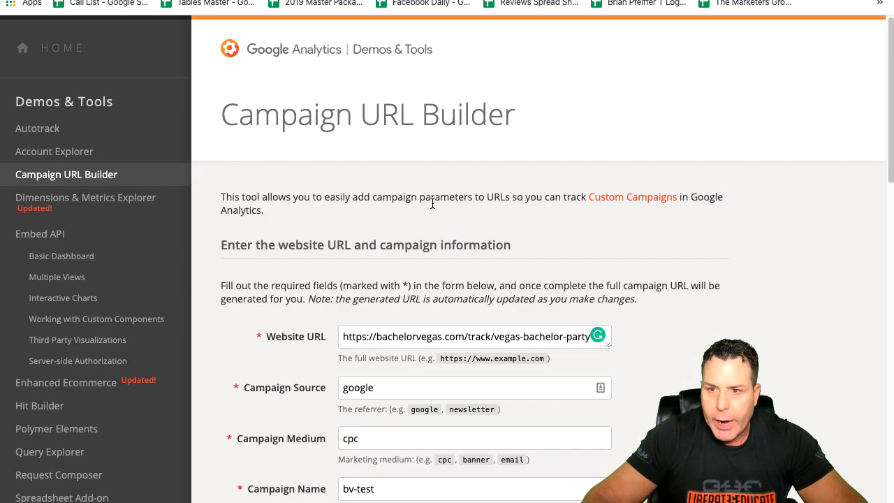
pyautogui.moveTo(529, 338); pyautogui.dragTo(629, 355)
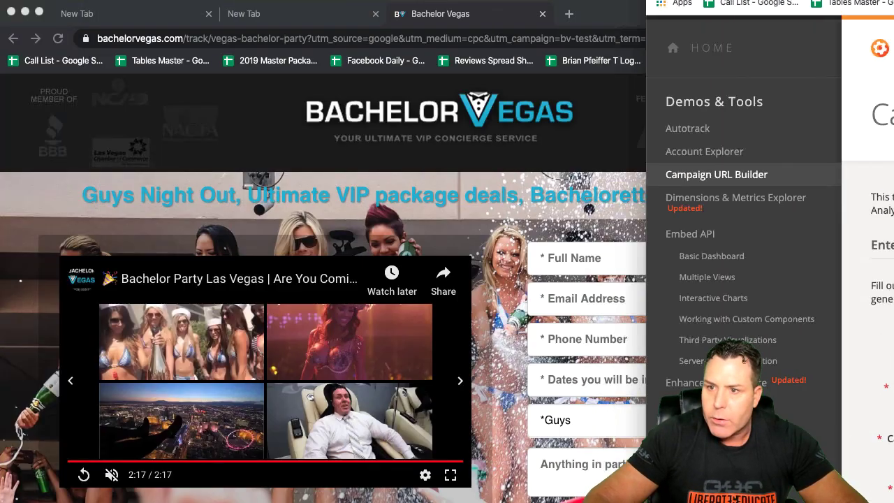
pyautogui.click(288, 19)
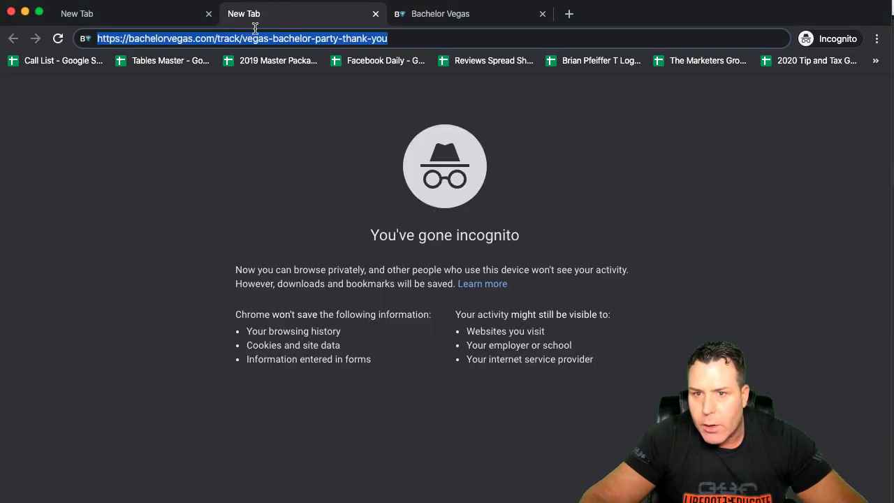
pyautogui.rightClick(235, 38)
pyautogui.click(598, 40)
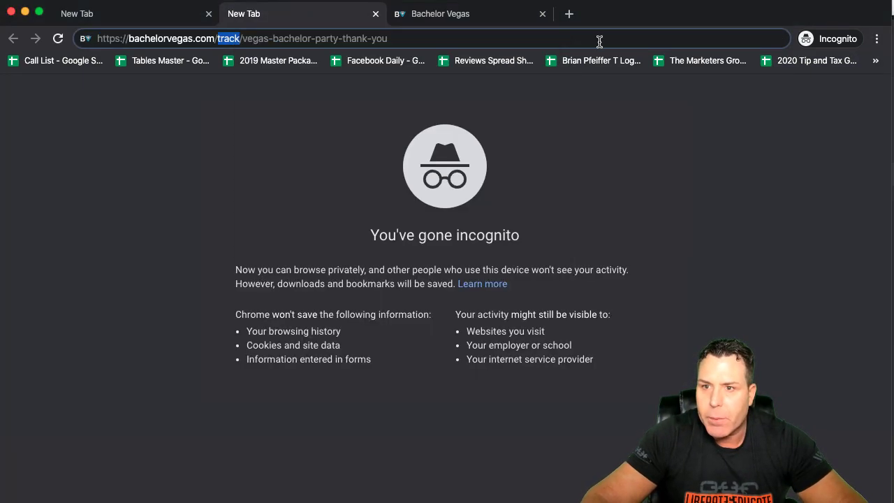
pyautogui.moveTo(598, 40); pyautogui.dragTo(68, 42)
pyautogui.rightClick(139, 41)
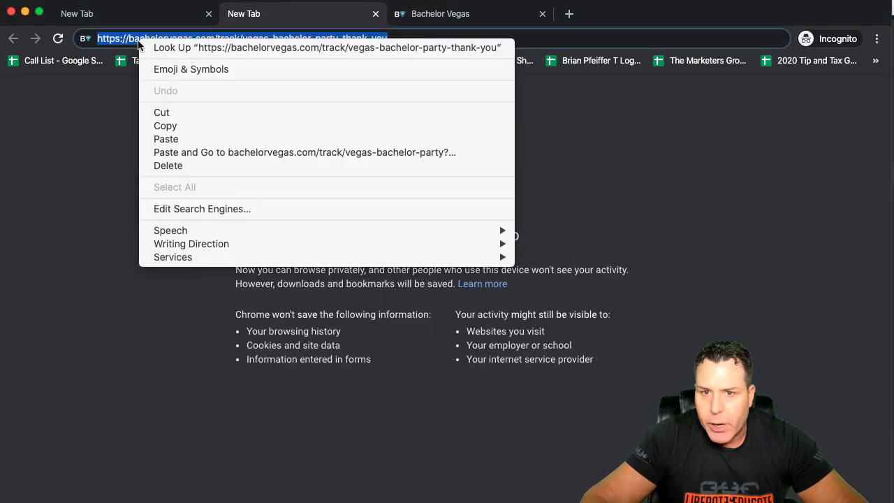
pyautogui.click(165, 127)
pyautogui.hotkey('ctrl', 'Right')
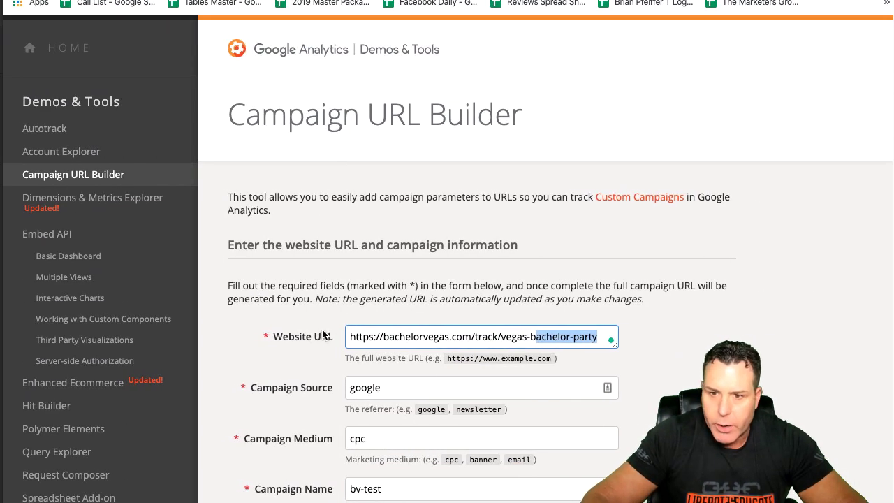
pyautogui.moveTo(347, 336); pyautogui.dragTo(447, 344)
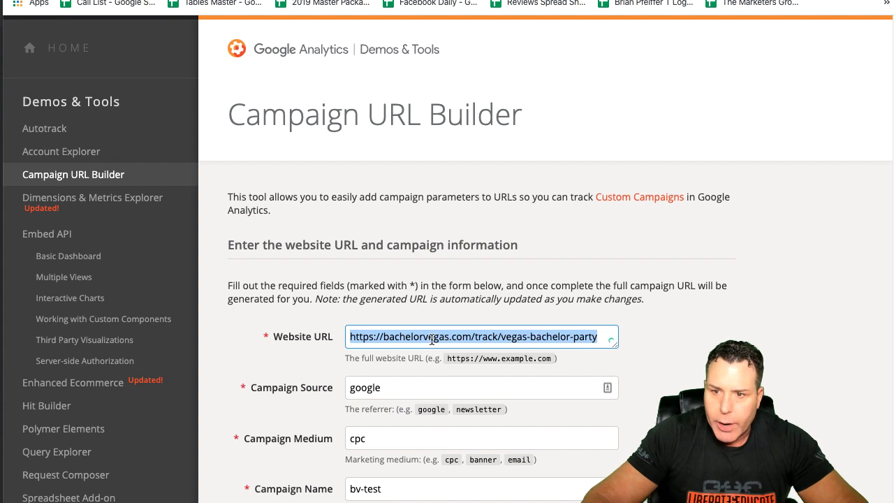
pyautogui.rightClick(431, 339)
pyautogui.click(481, 451)
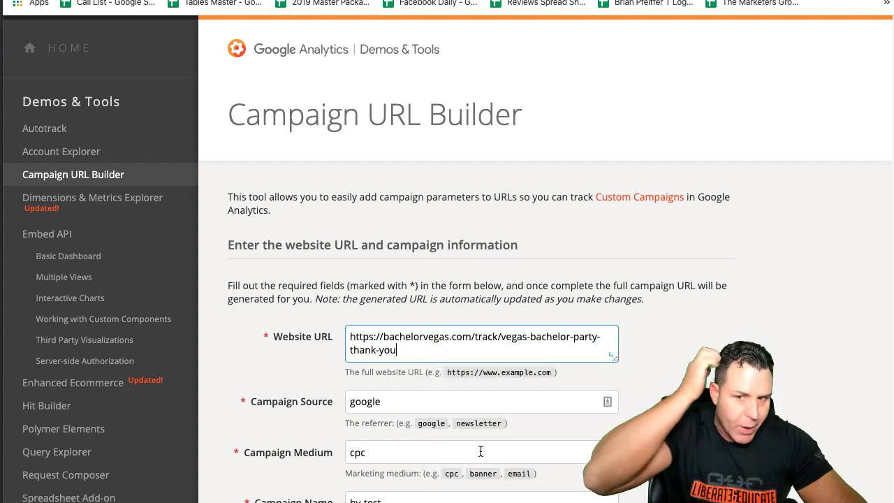
# Review the campaign parameters and copy the generated campaign URL for the Thank You page.
pyautogui.scroll(-9, 481, 451)
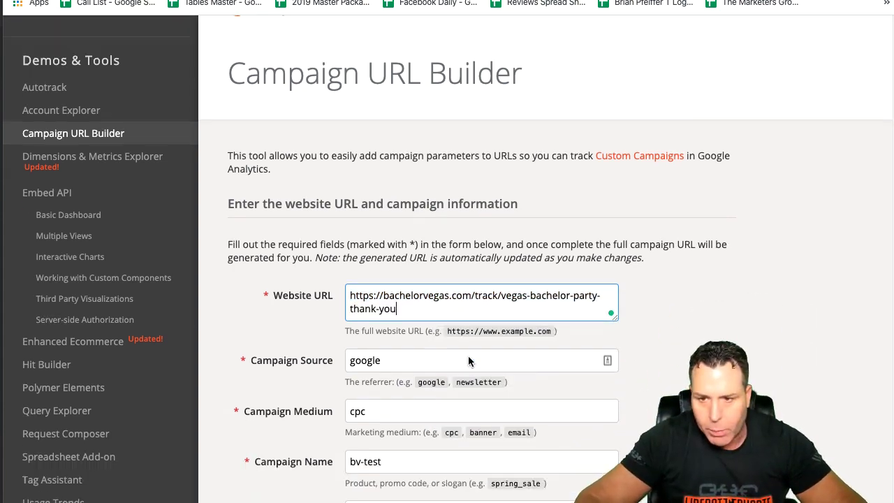
pyautogui.scroll(1, 475, 203)
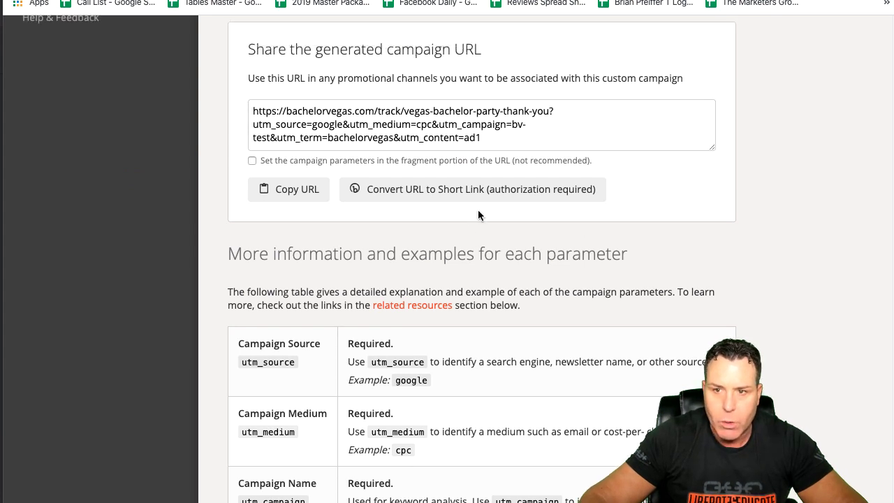
pyautogui.click(289, 189)
pyautogui.rightClick(293, 193)
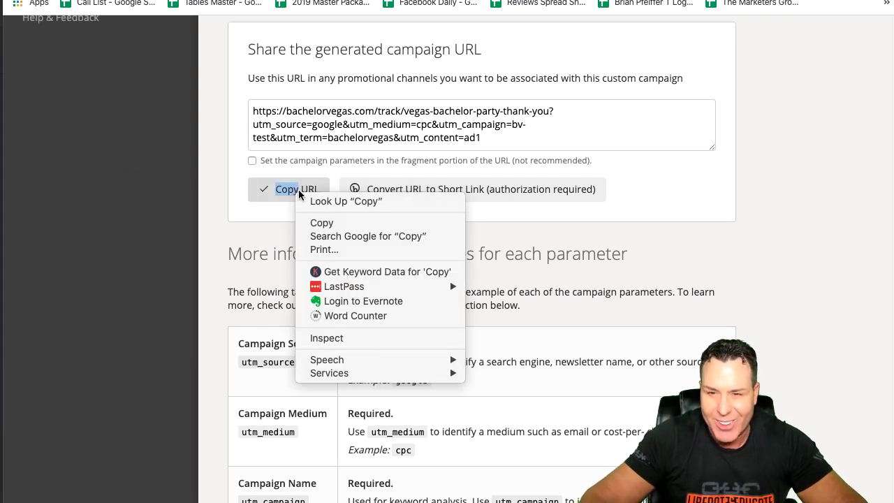
pyautogui.click(283, 191)
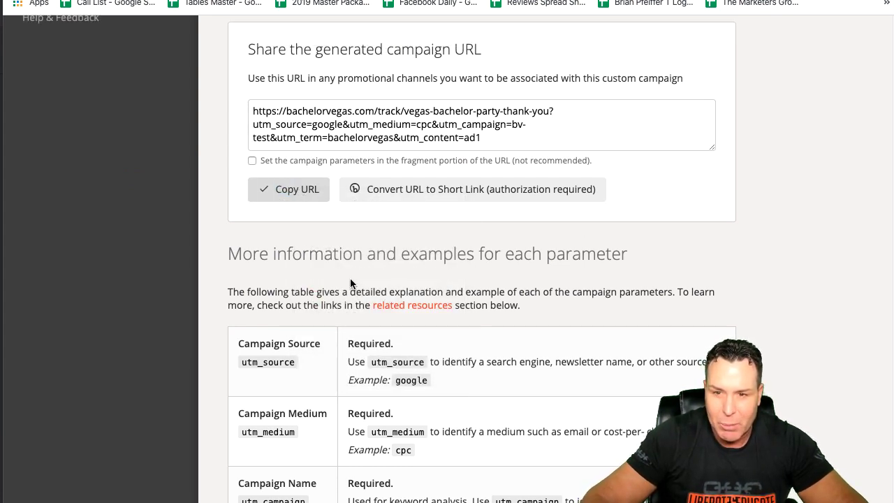
pyautogui.scroll(10, 443, 355)
pyautogui.scroll(-12, 443, 355)
pyautogui.scroll(6, 516, 215)
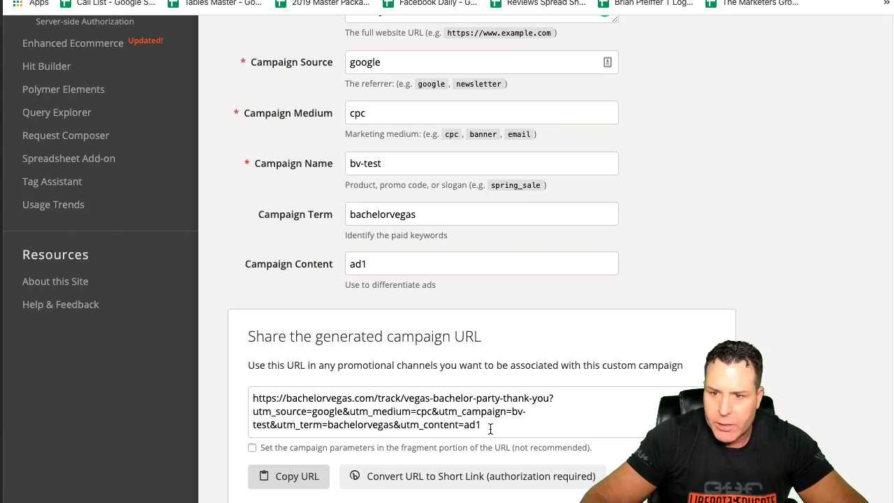
pyautogui.click(293, 482)
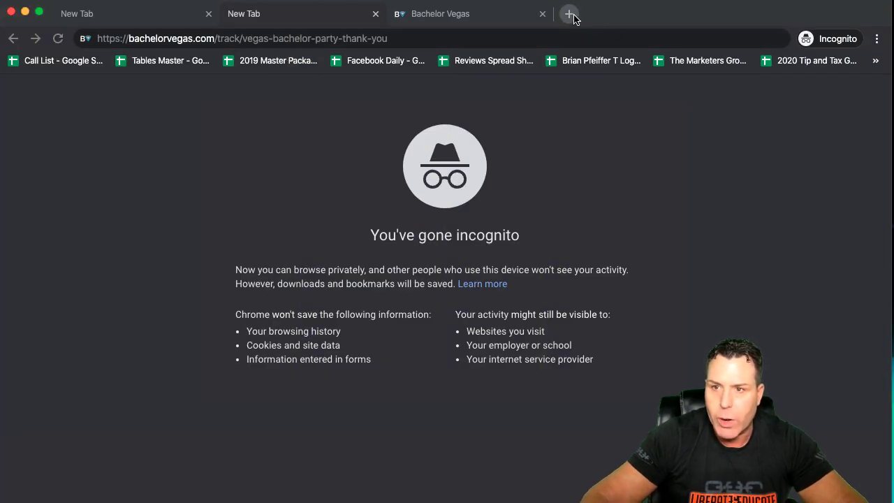
# Open the copied campaign URL in a new incognito tab and examine the UTM parameters in the Thank You page's address.
pyautogui.click(568, 13)
pyautogui.rightClick(179, 39)
pyautogui.click(218, 115)
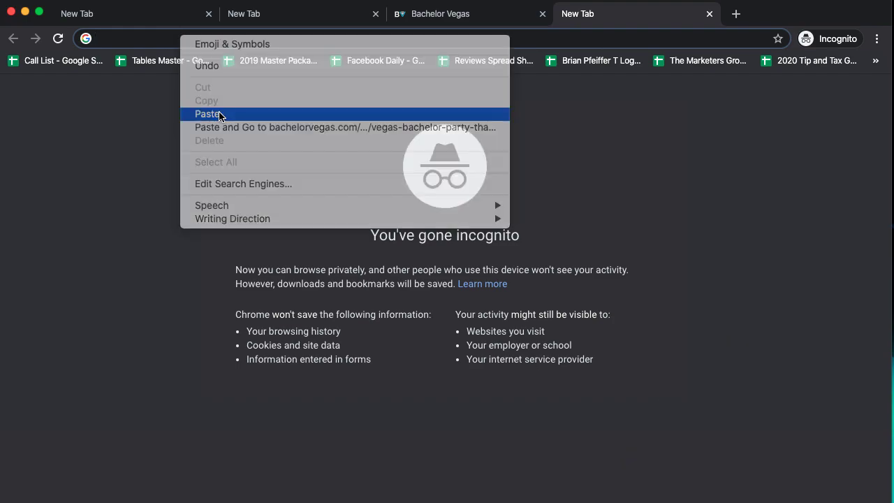
pyautogui.press('Return')
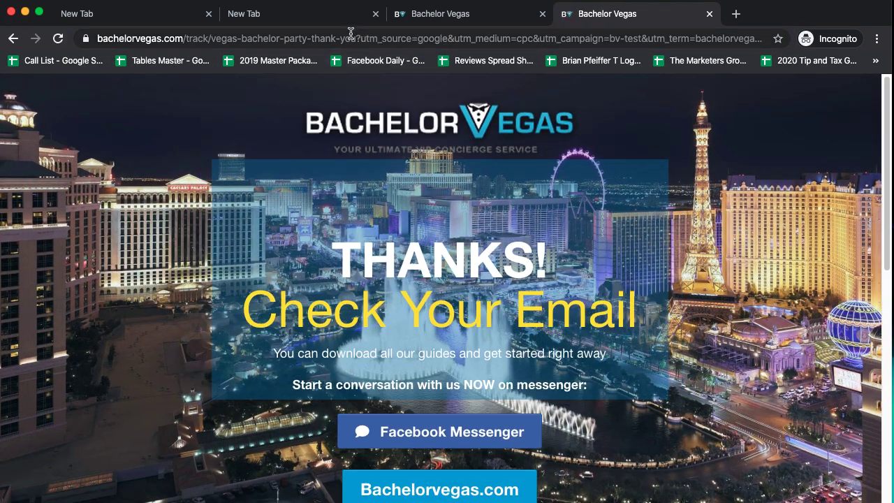
pyautogui.moveTo(350, 38); pyautogui.dragTo(515, 43)
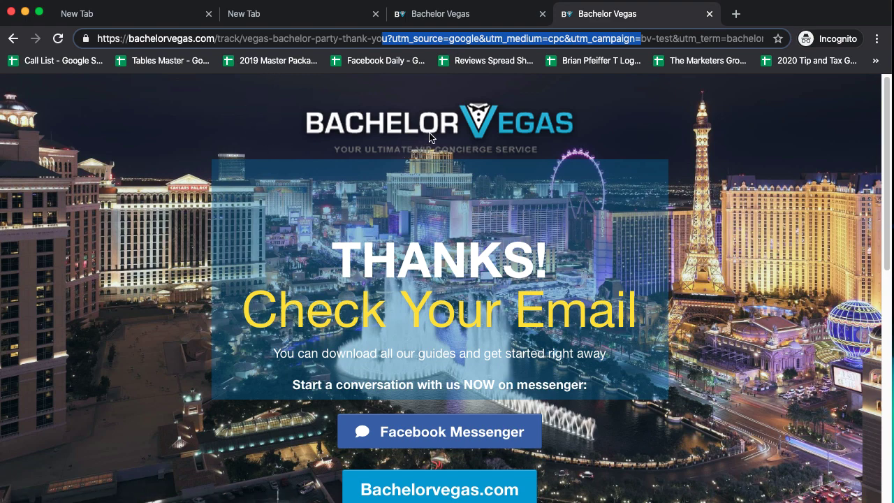
# Follow the Thank You page's header logo and Bachelorvegas.com button, checking the UTM parameters in the homepage address and returning each time.
pyautogui.click(649, 101)
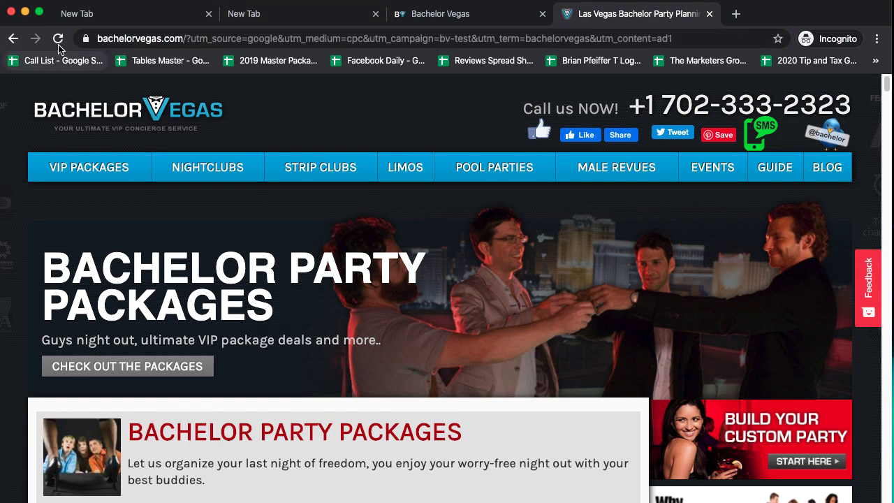
pyautogui.click(11, 40)
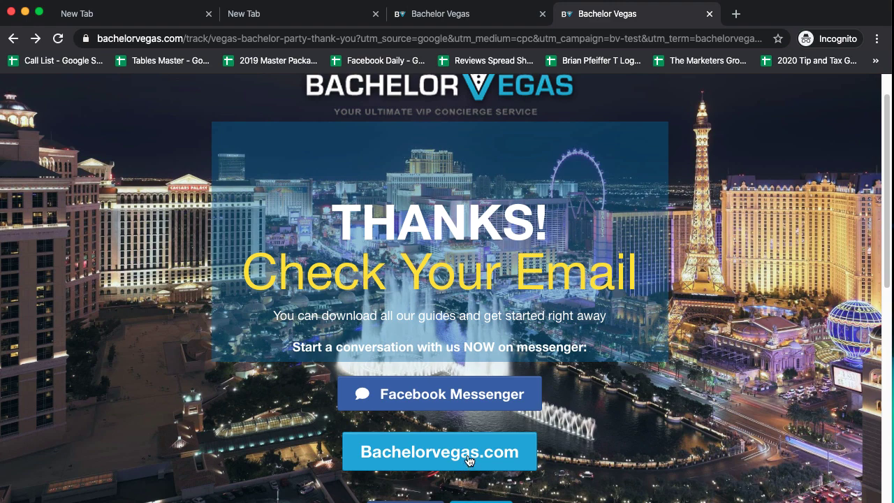
pyautogui.click(469, 458)
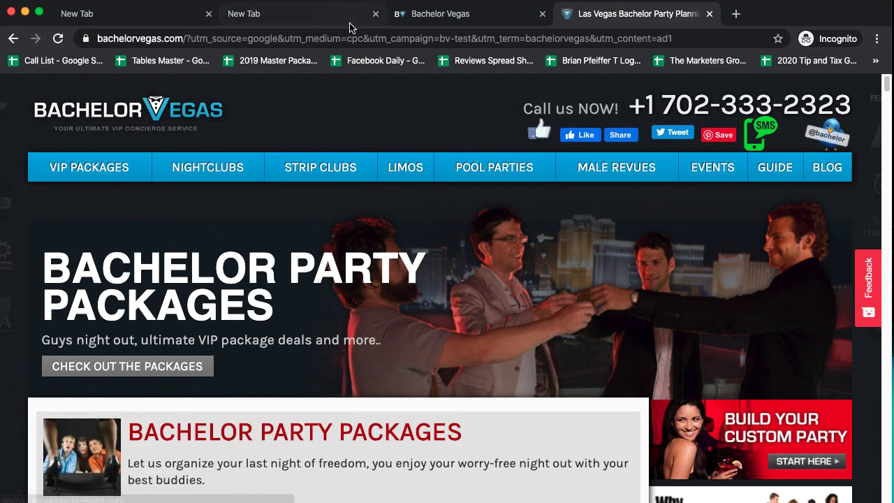
pyautogui.moveTo(387, 40); pyautogui.dragTo(706, 40)
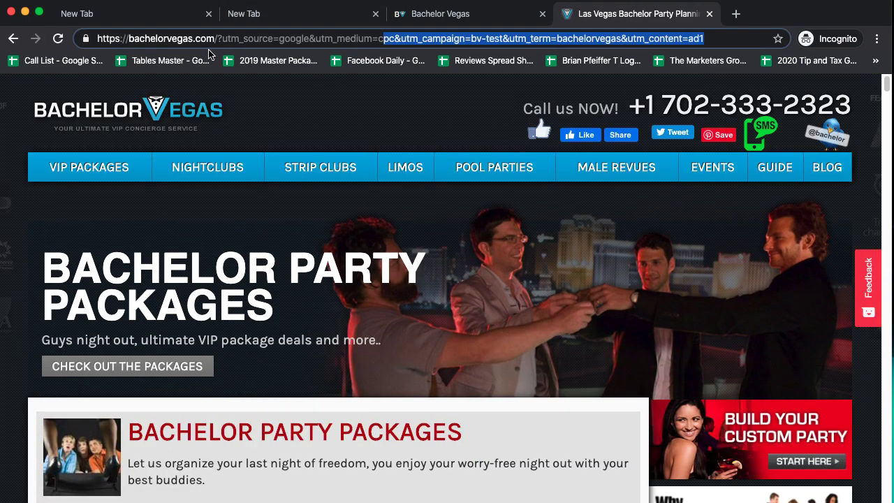
pyautogui.click(11, 40)
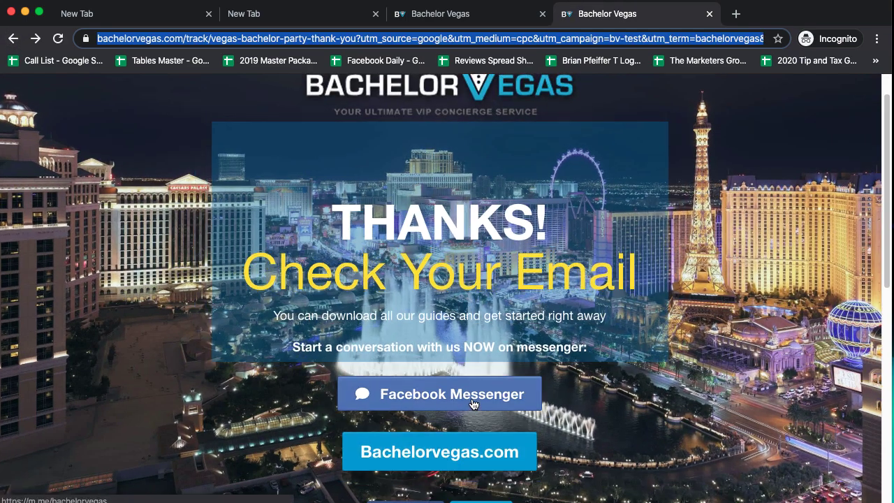
# Follow the Privacy Policy link in the Thank You page's footer, examine the UTM parameters in its address, and go back.
pyautogui.scroll(-3, 468, 399)
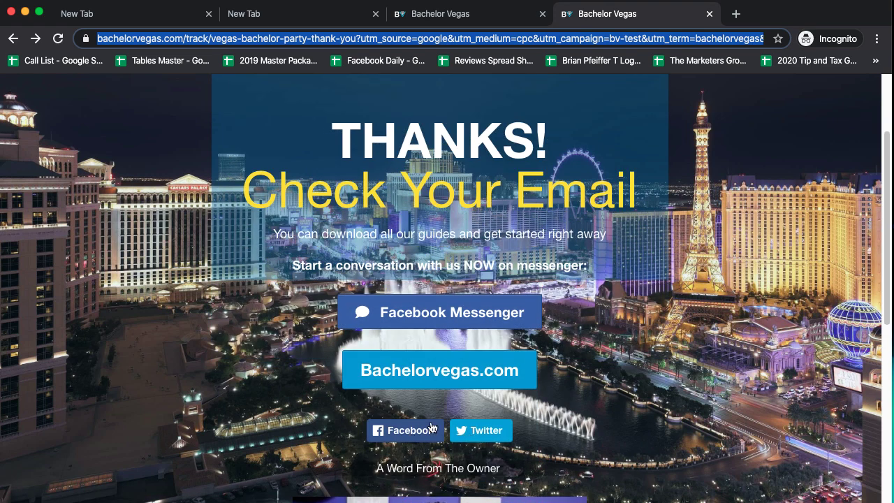
pyautogui.scroll(-5, 447, 429)
pyautogui.scroll(-6, 367, 445)
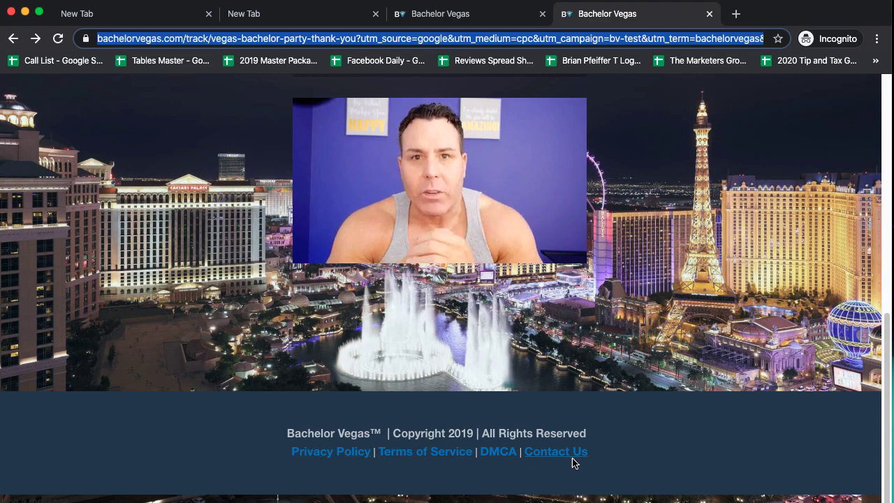
pyautogui.click(361, 454)
pyautogui.click(361, 455)
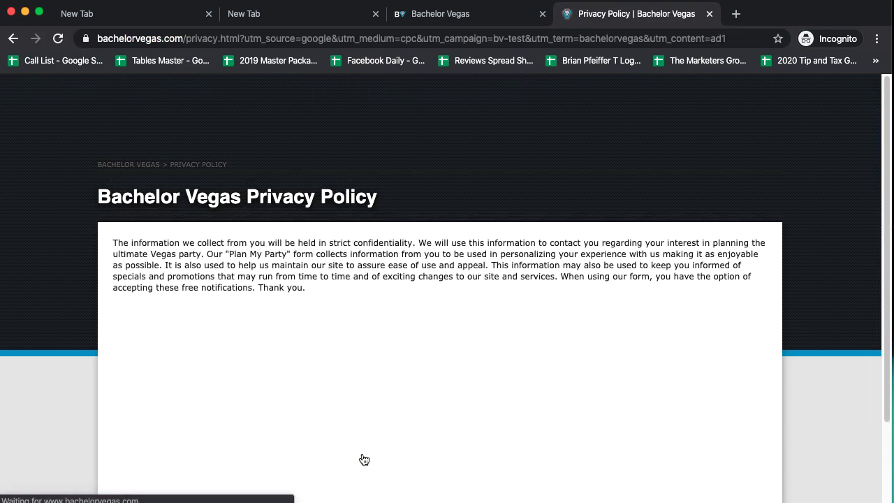
pyautogui.moveTo(253, 38); pyautogui.dragTo(726, 39)
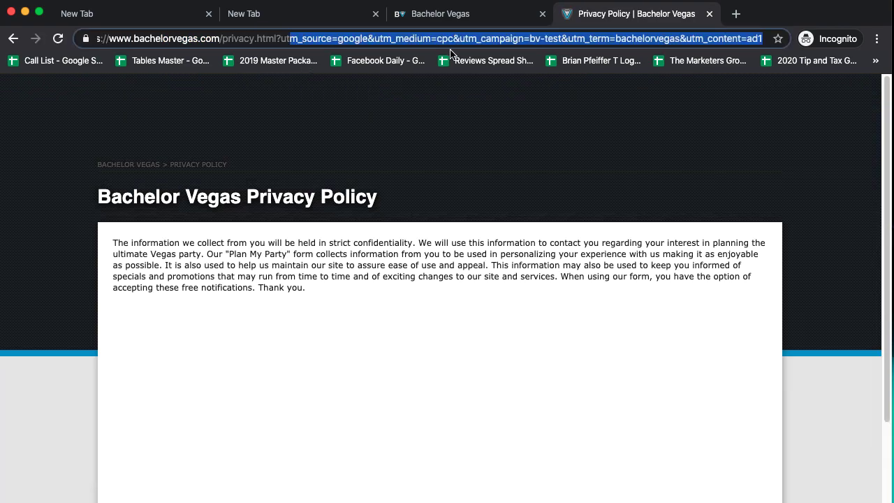
pyautogui.click(14, 38)
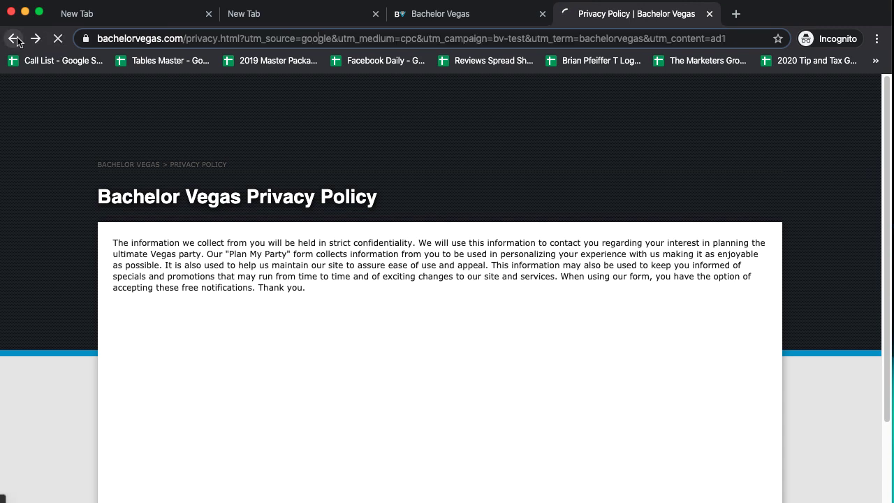